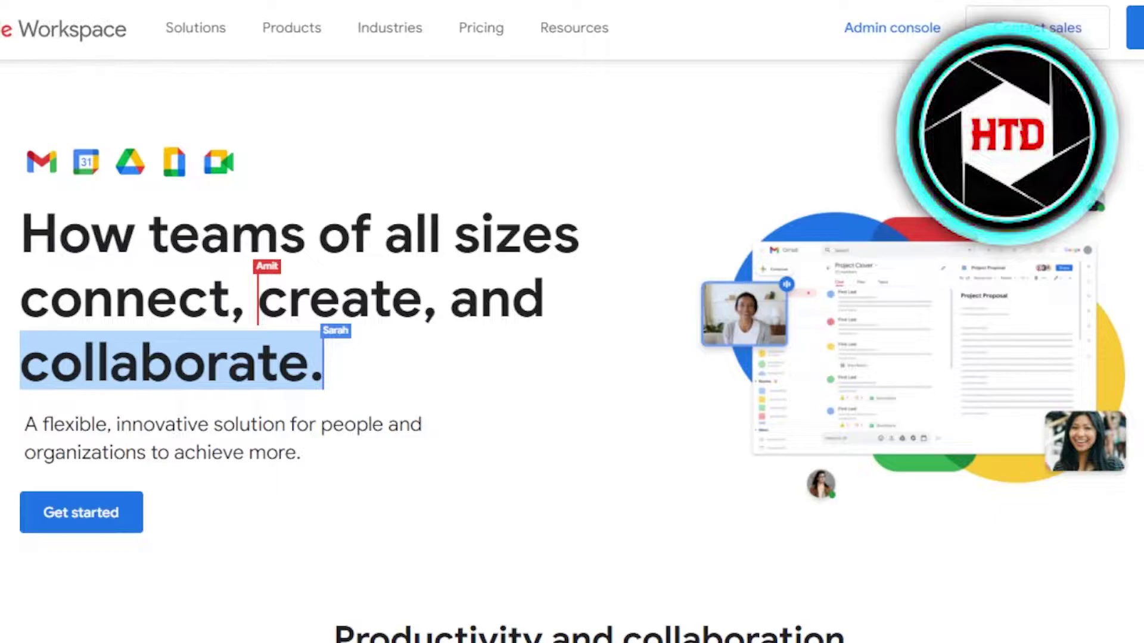
- Start the Google Workspace account signup from the landing page
scroll(572, 369, down, 10)
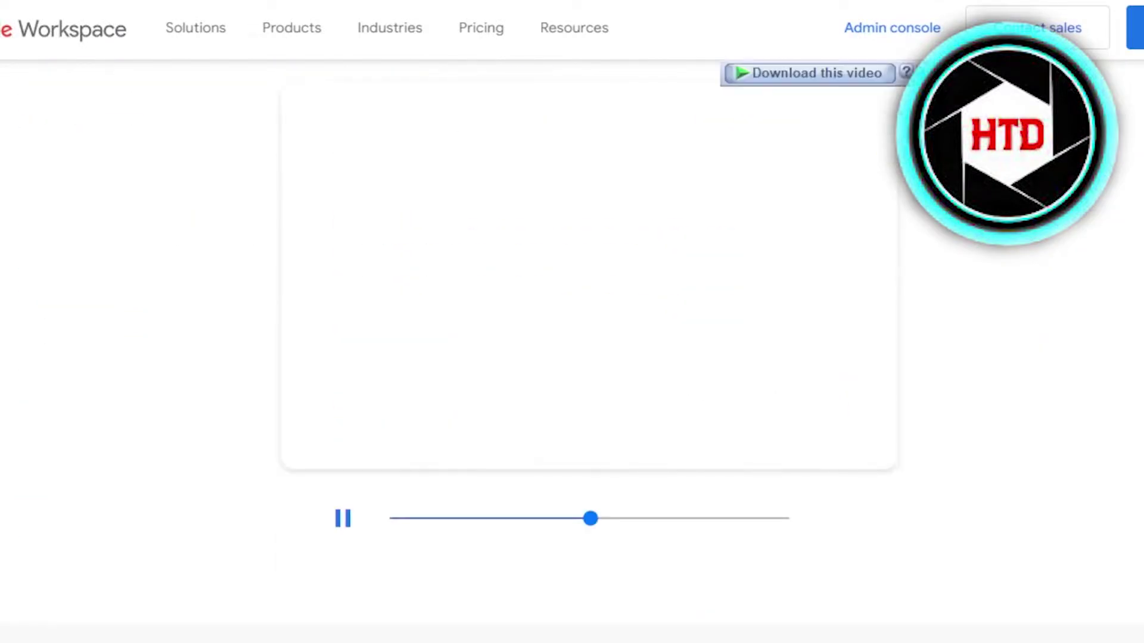
scroll(572, 351, down, 10)
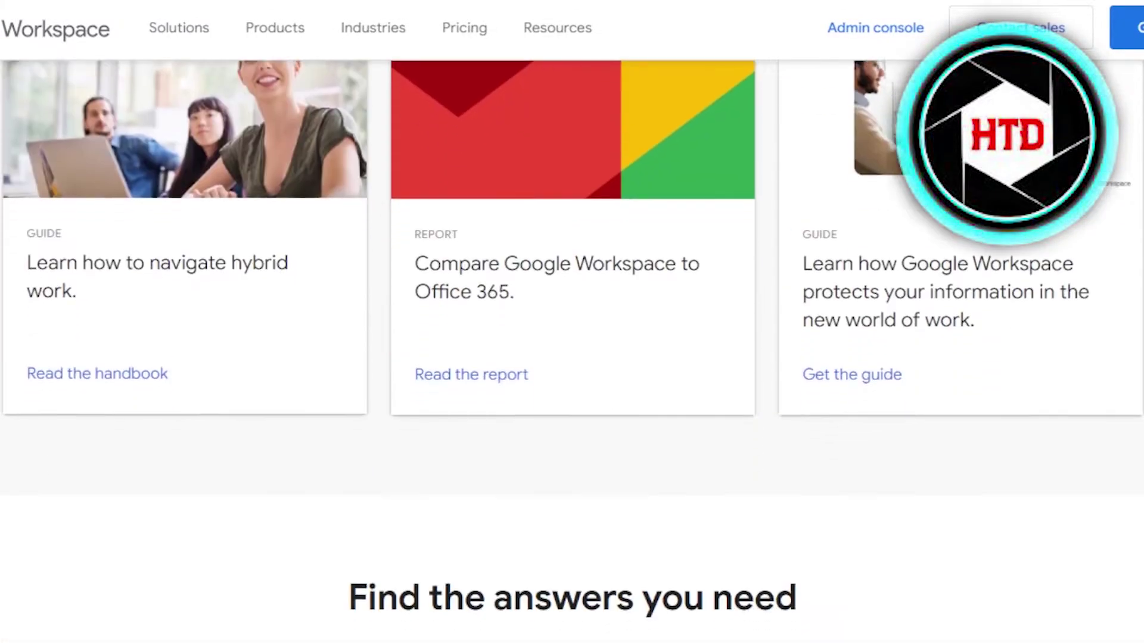
scroll(571, 351, down, 5)
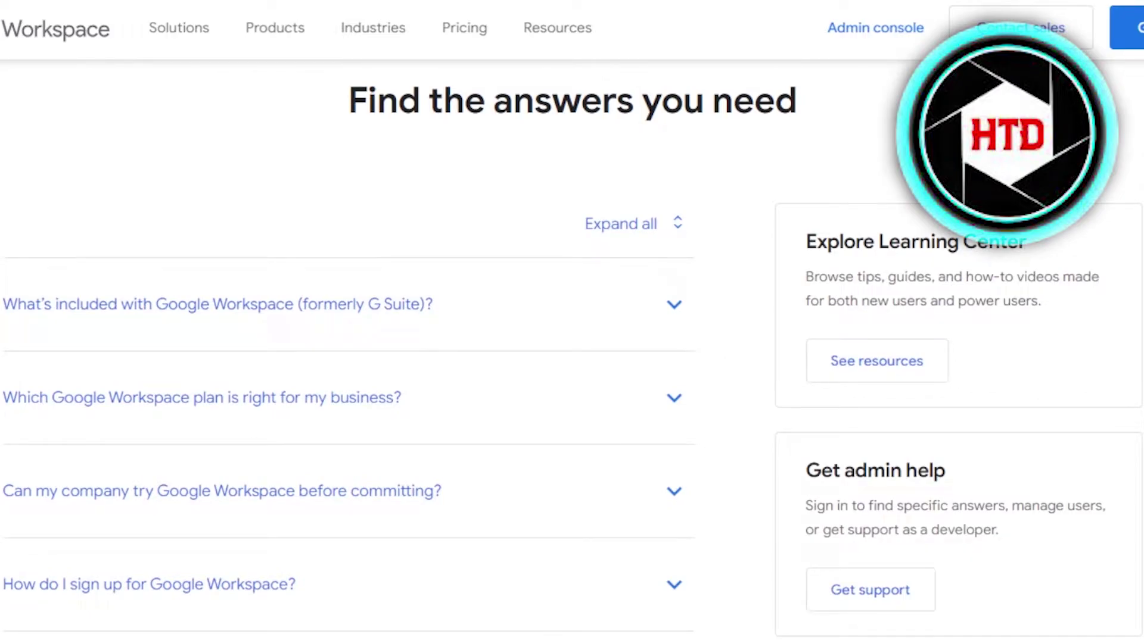
scroll(571, 352, down, 2)
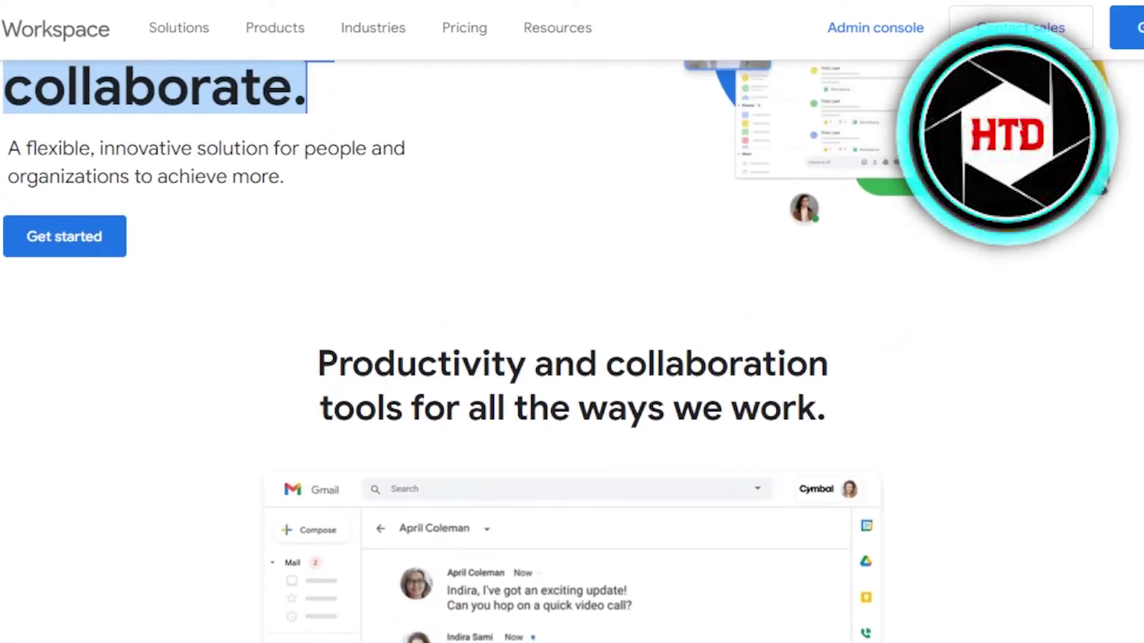
scroll(571, 352, up, 5)
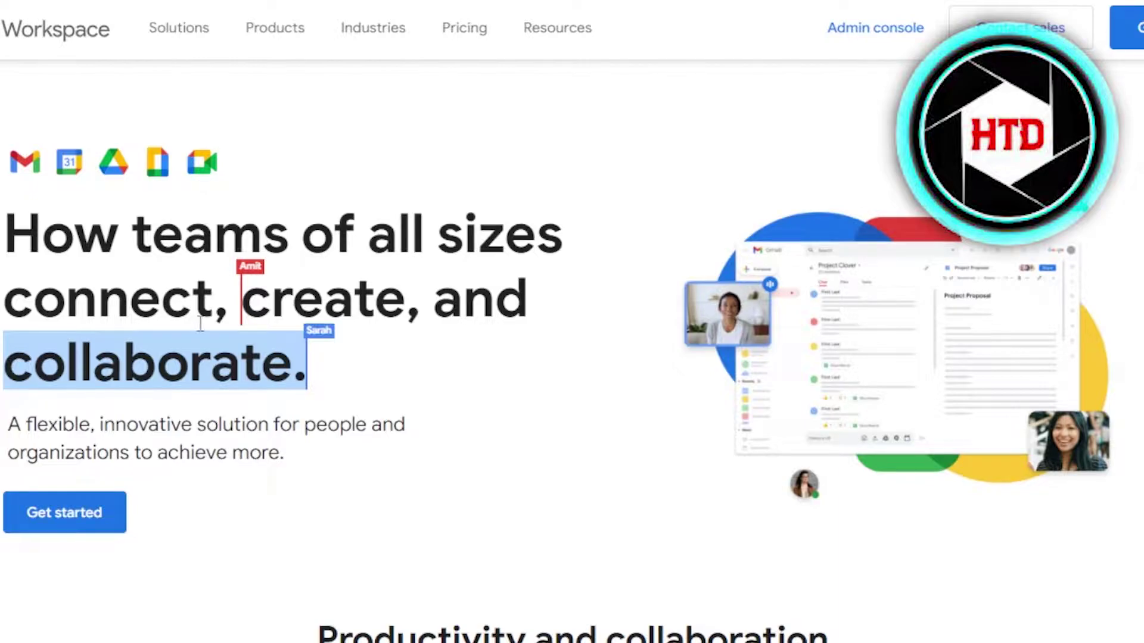
click(43, 517)
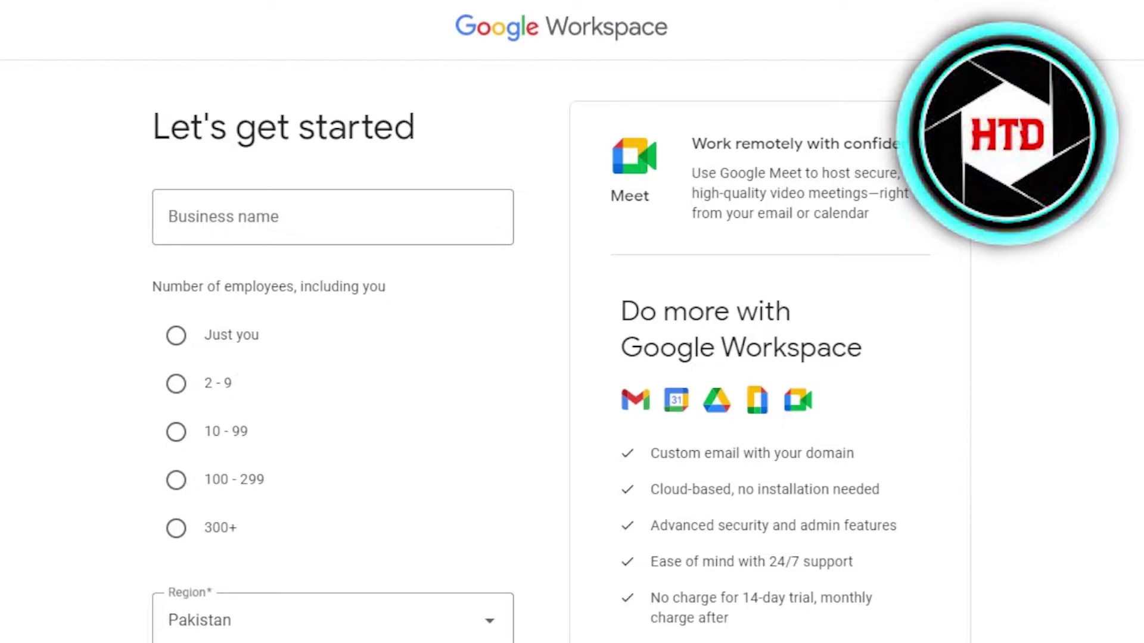
- Submit business name 'how to digital', 2 - 9 employees and region Pakistan
scroll(597, 274, down, 1)
scroll(597, 274, up, 1)
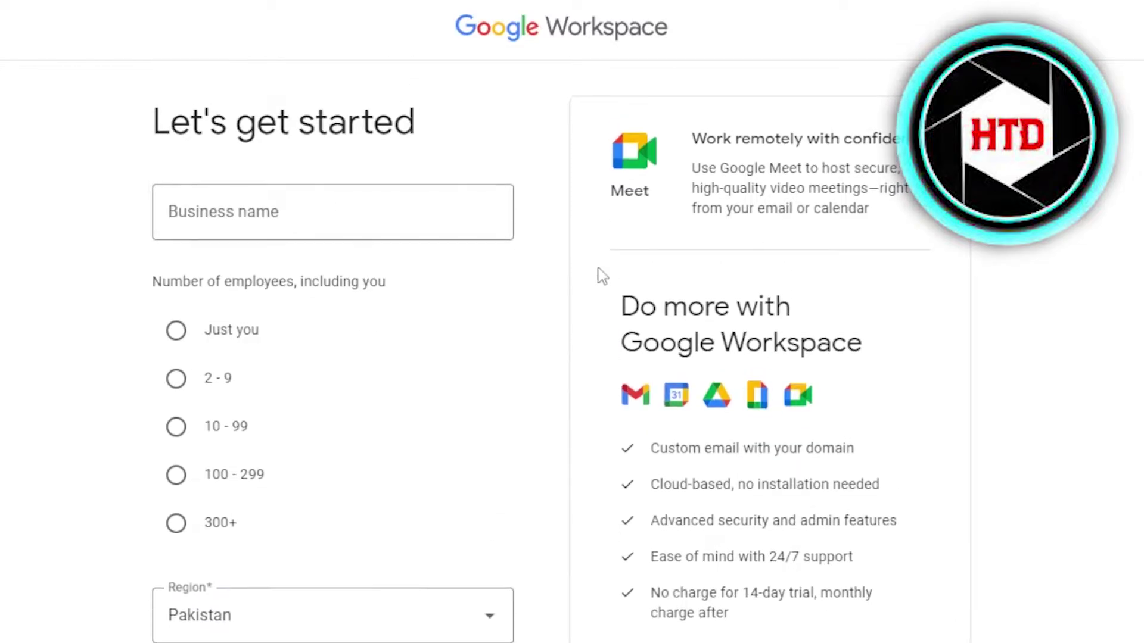
click(291, 210)
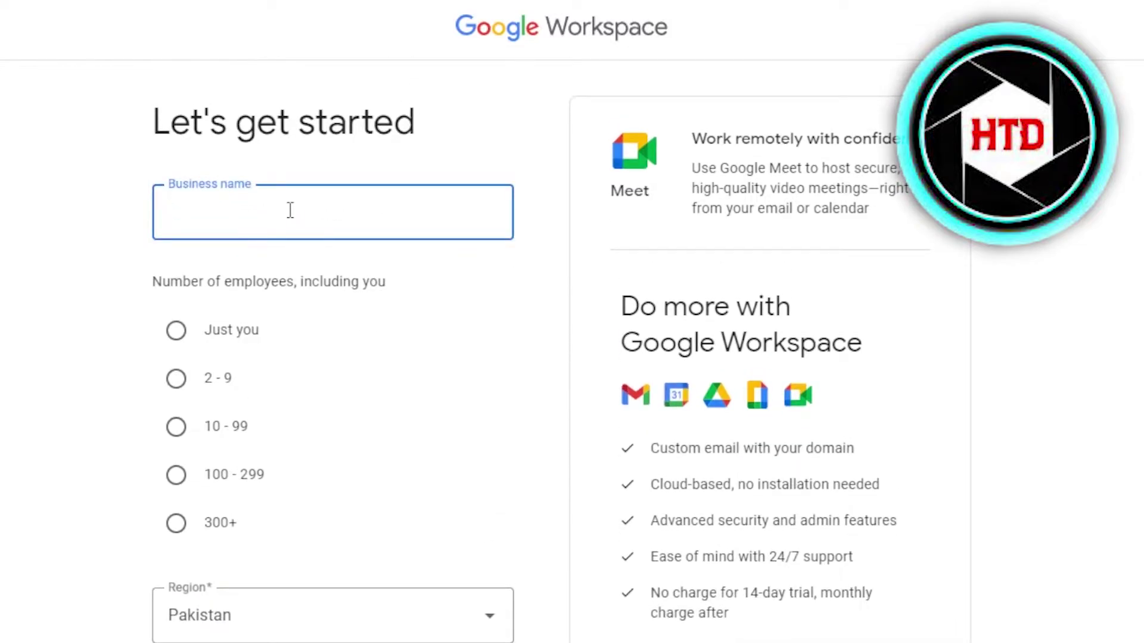
click(460, 31)
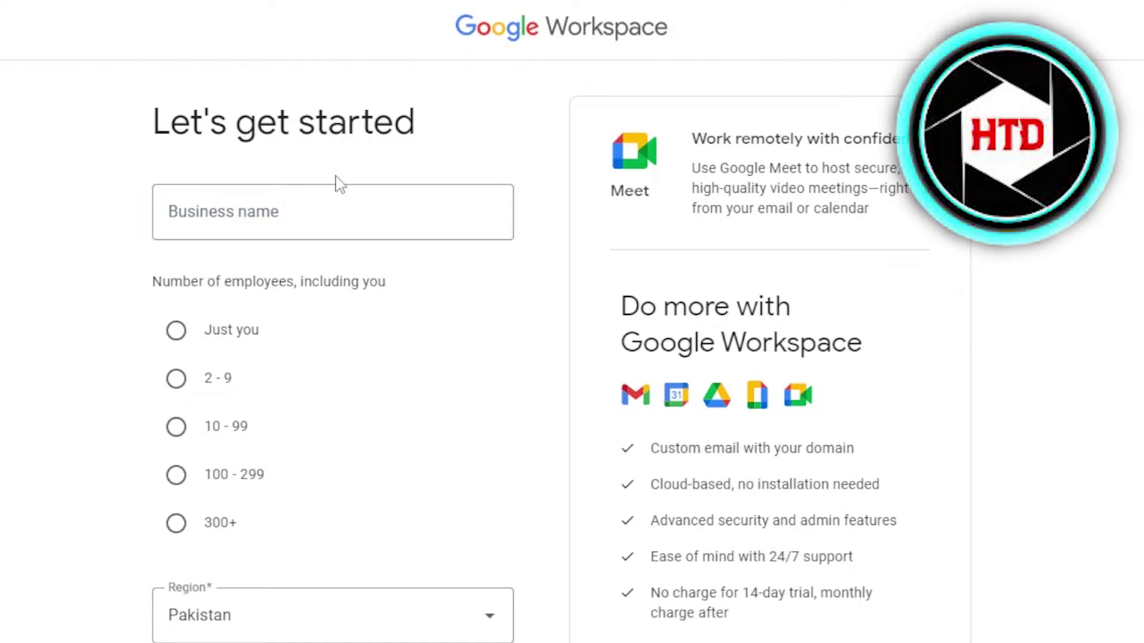
click(276, 224)
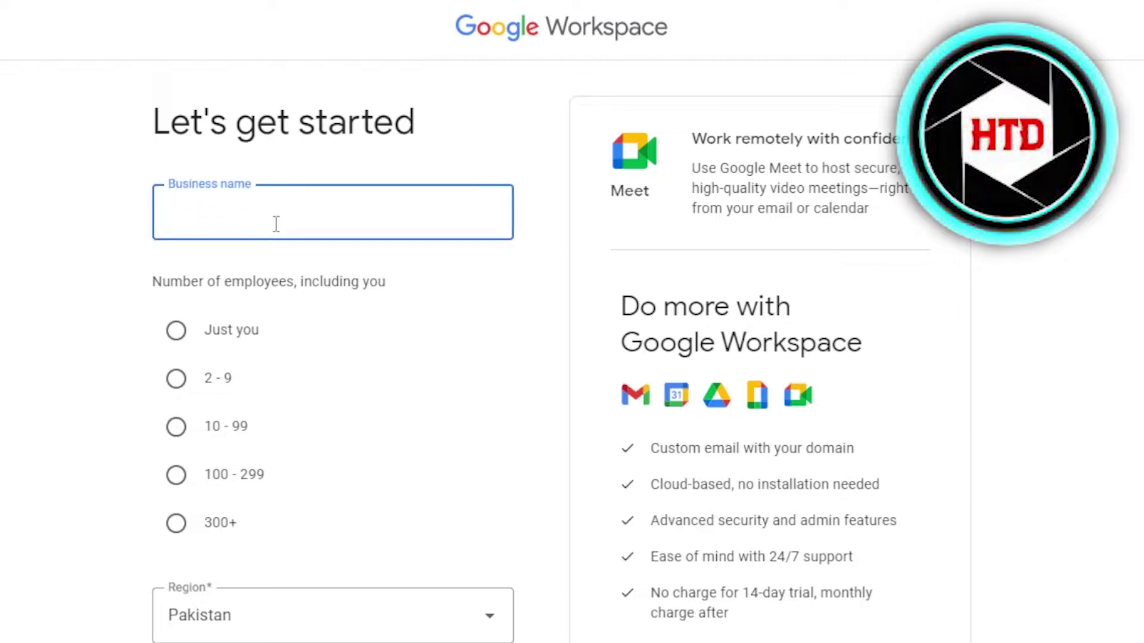
text(how to digital)
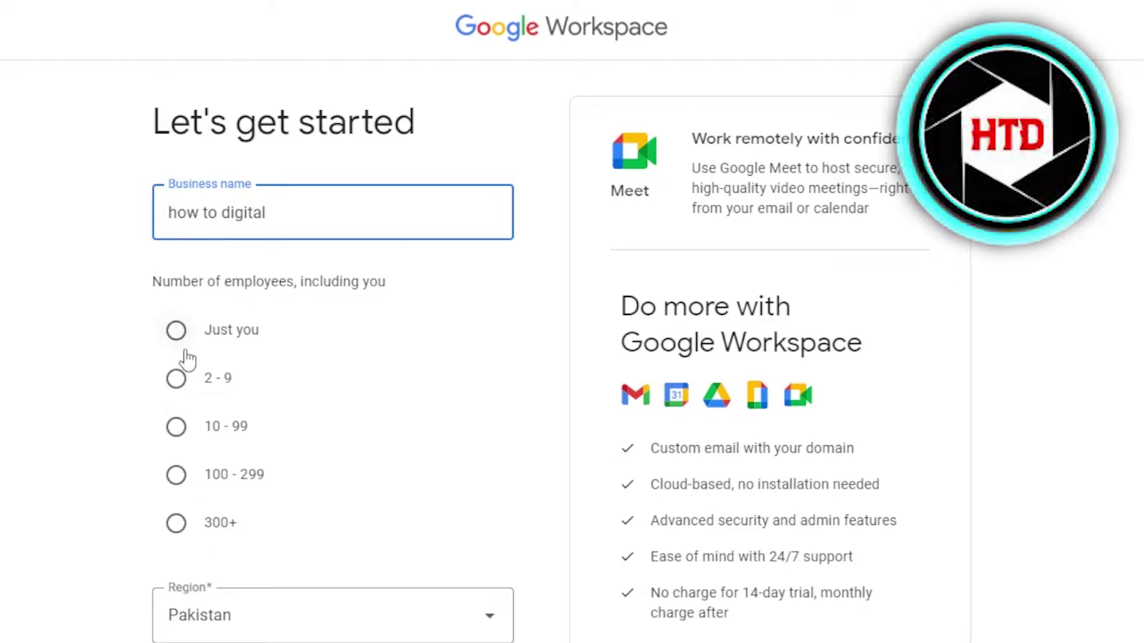
click(176, 381)
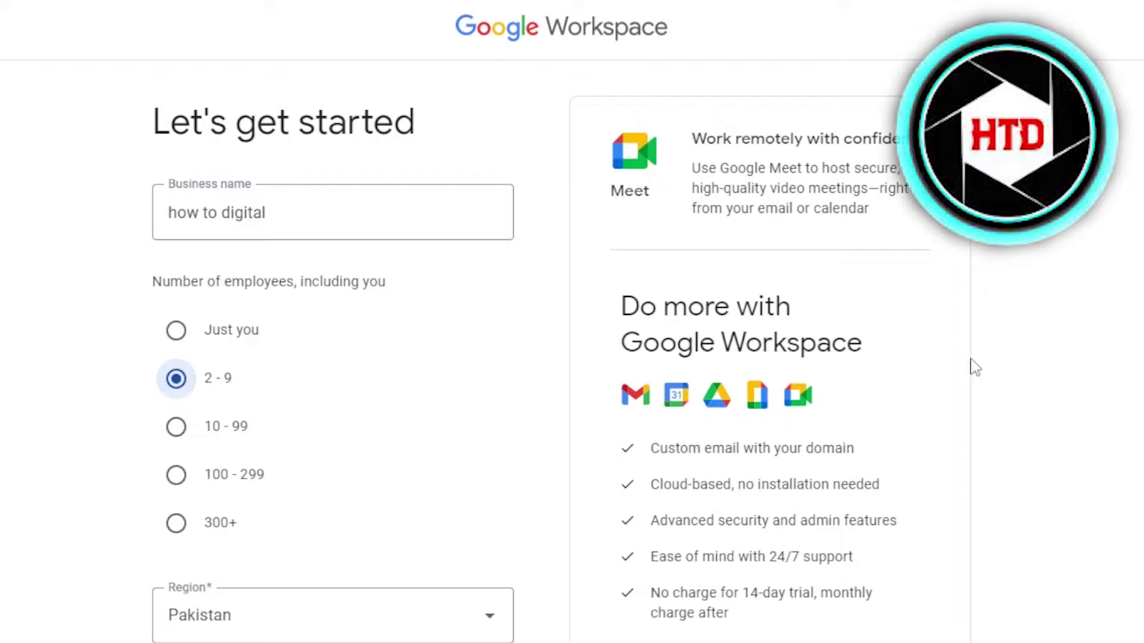
scroll(715, 357, down, 1)
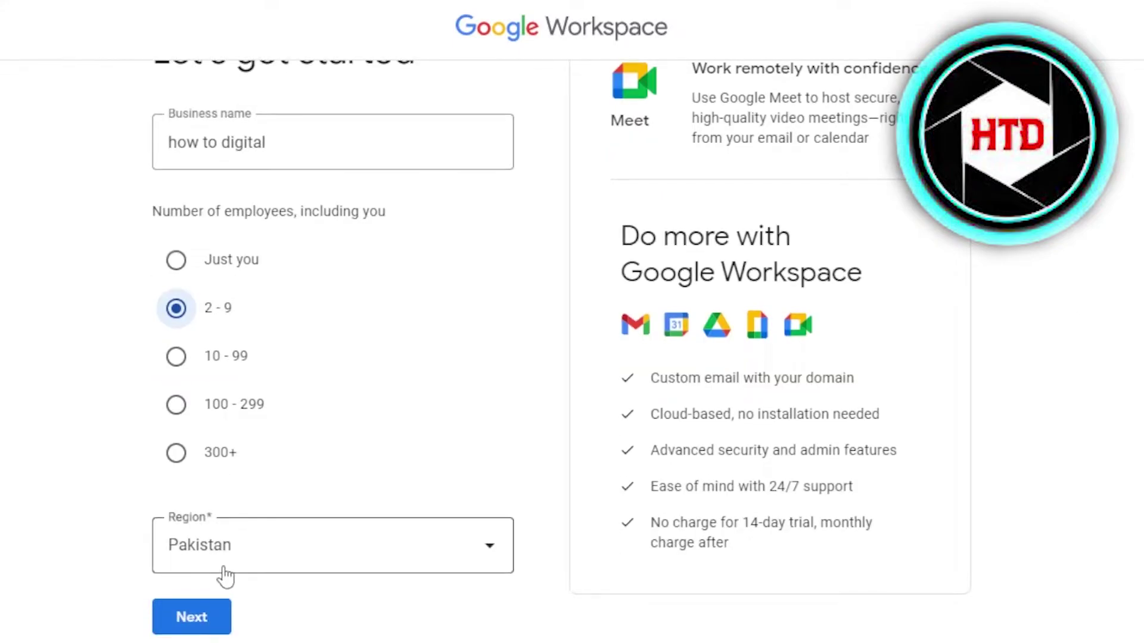
click(204, 619)
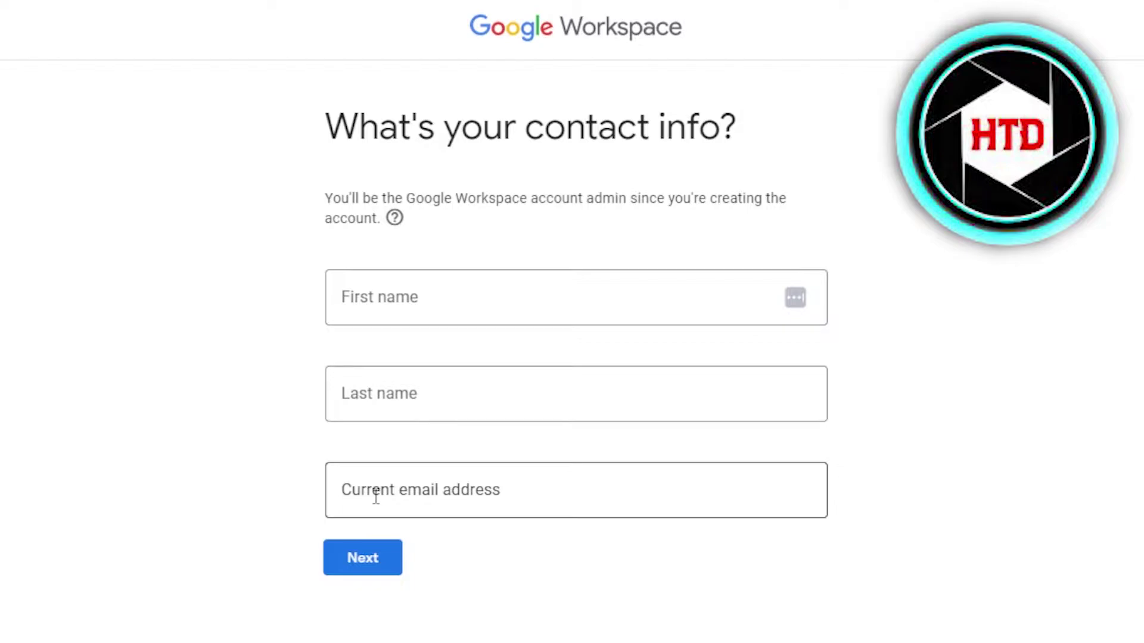
- Continue past the contact info page to the domain question
click(376, 556)
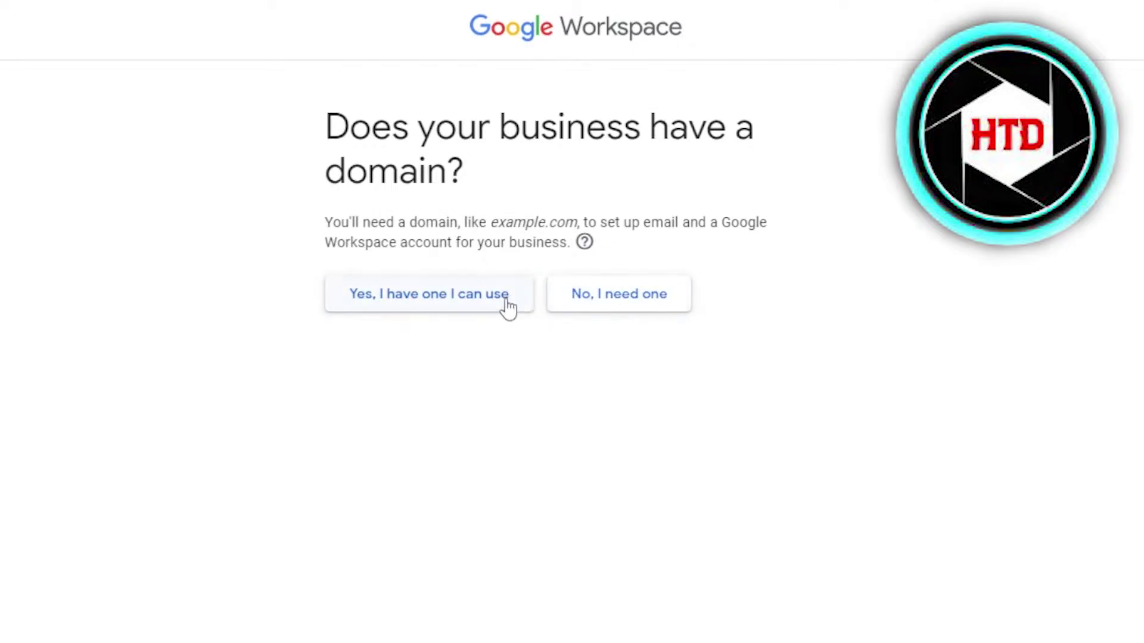
- Declare an existing domain and submit howtodigital.com as the account's domain
click(474, 300)
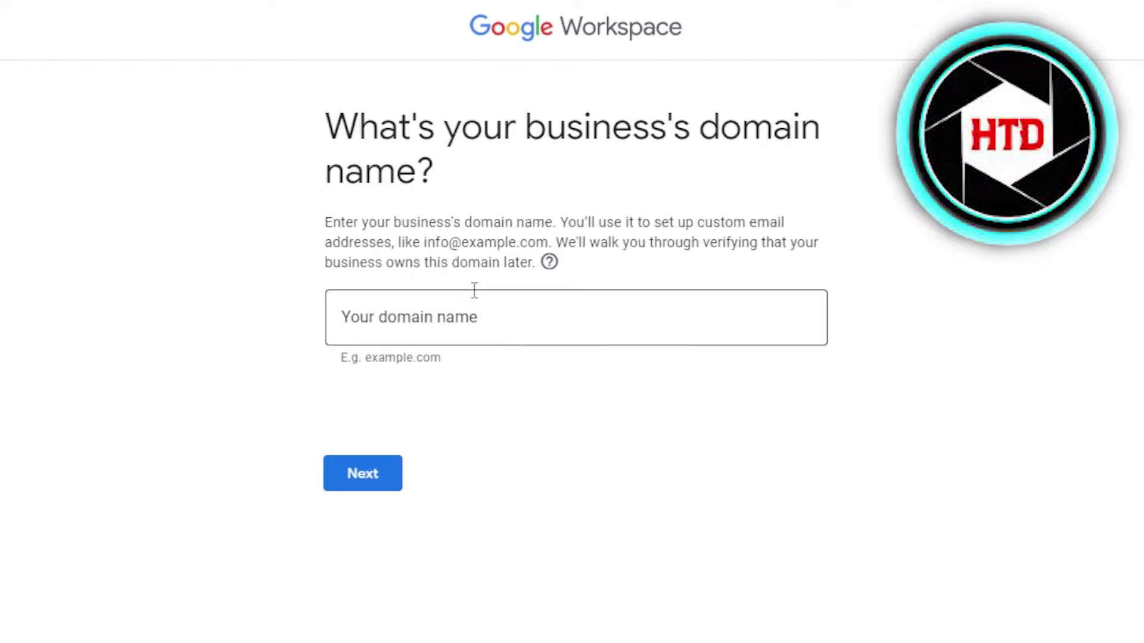
click(447, 329)
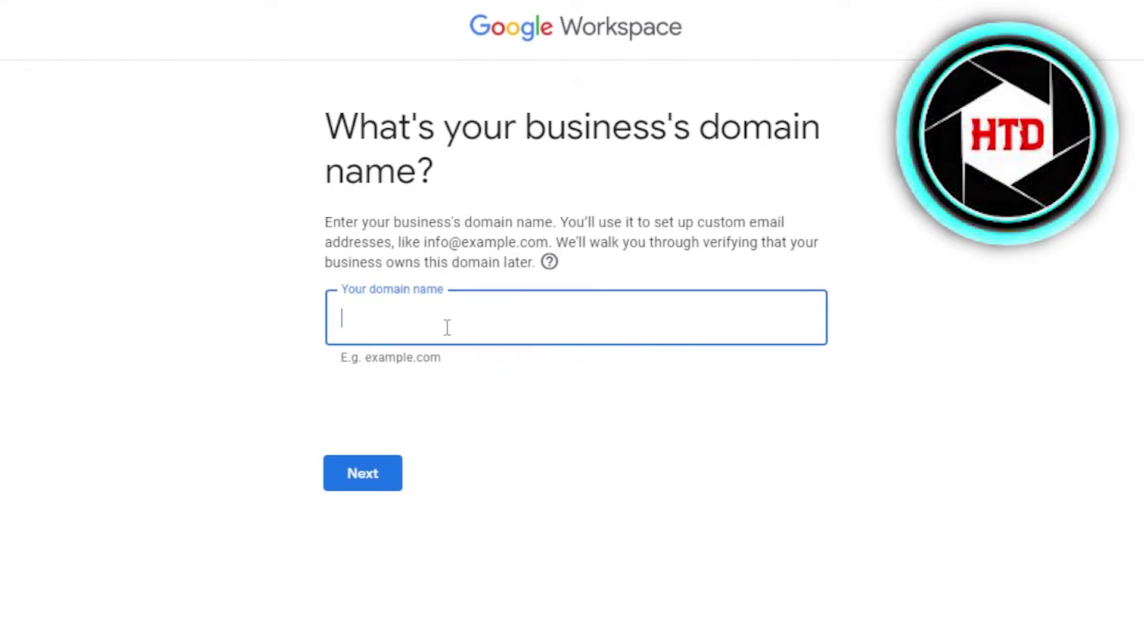
text(howtodigital.com)
click(379, 475)
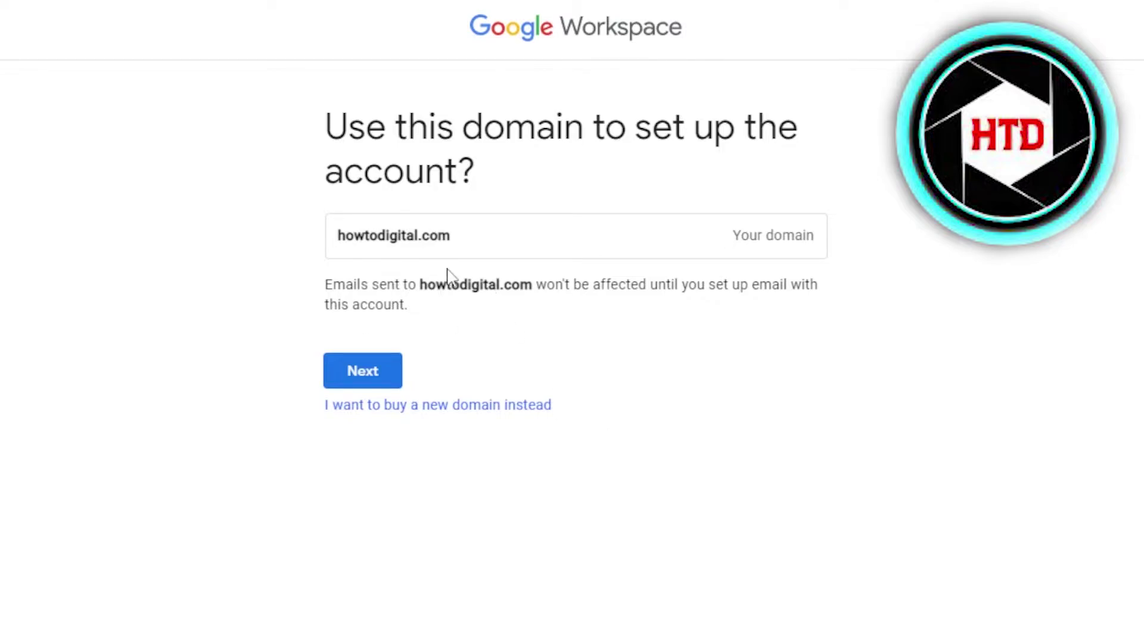
drag(338, 238, 453, 244)
click(458, 244)
- Switch to buying a new domain and search for howtodigital.com
click(435, 410)
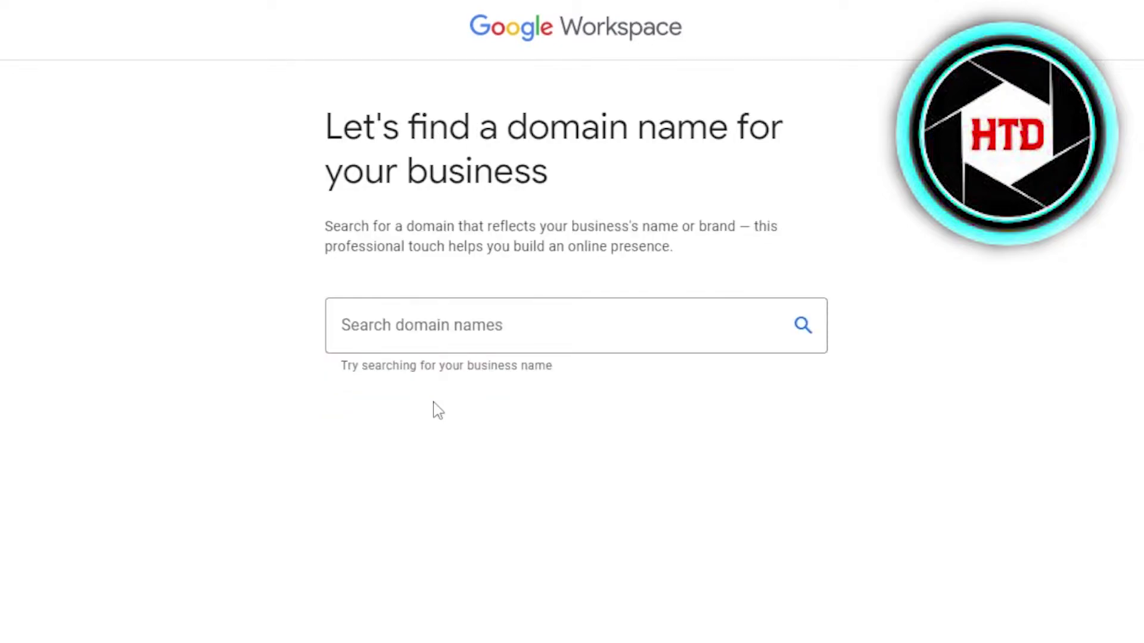
click(425, 323)
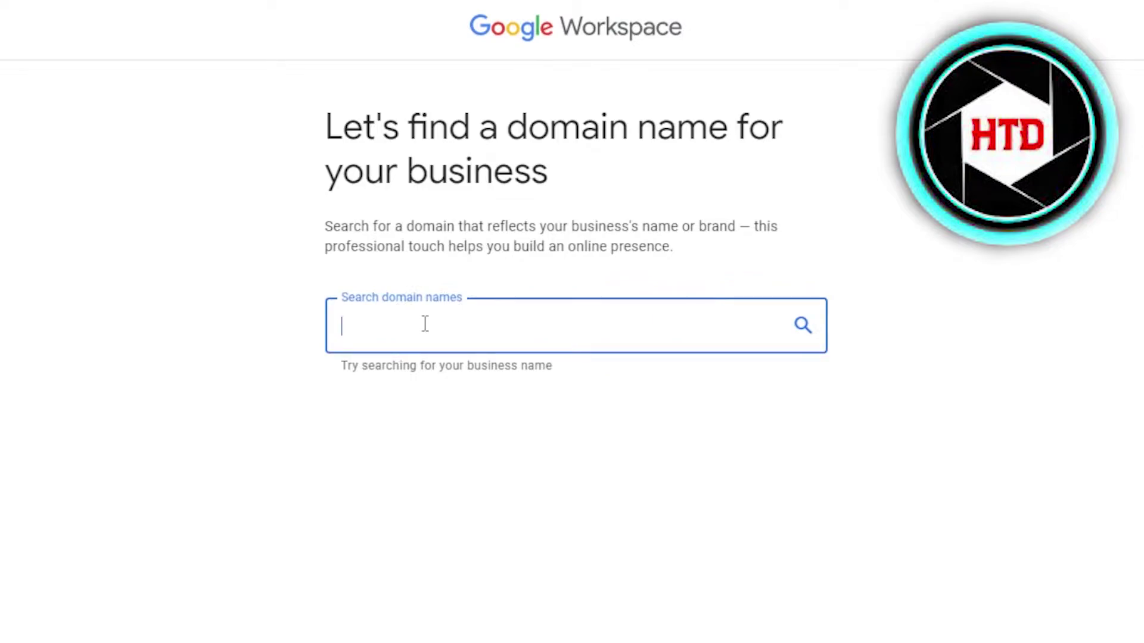
text(ho)
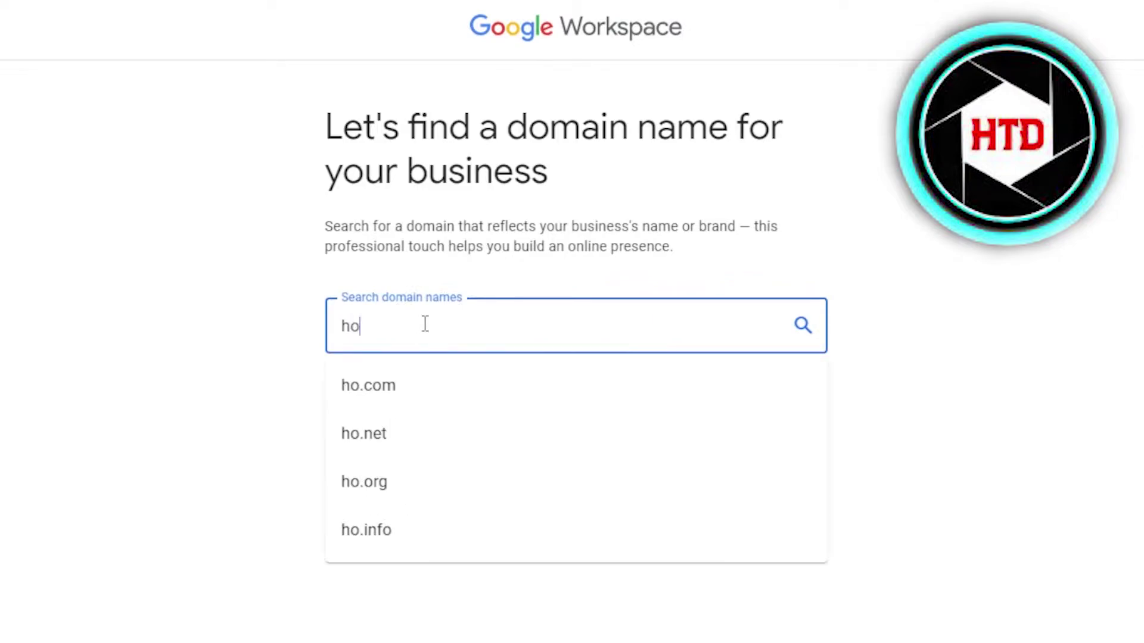
text(wtod)
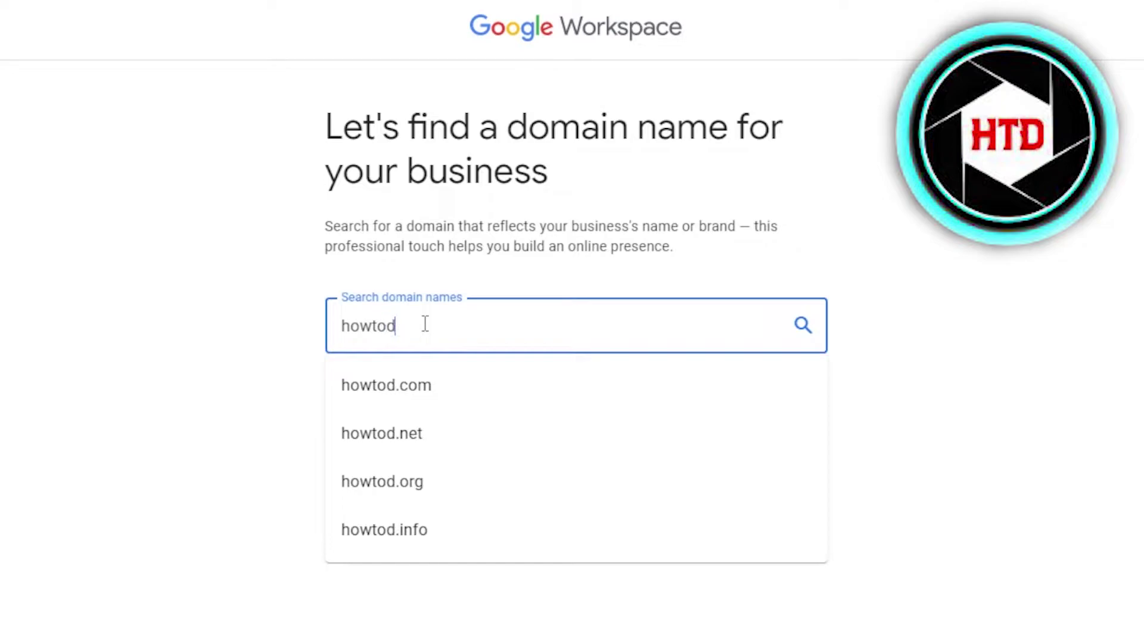
text(igita)
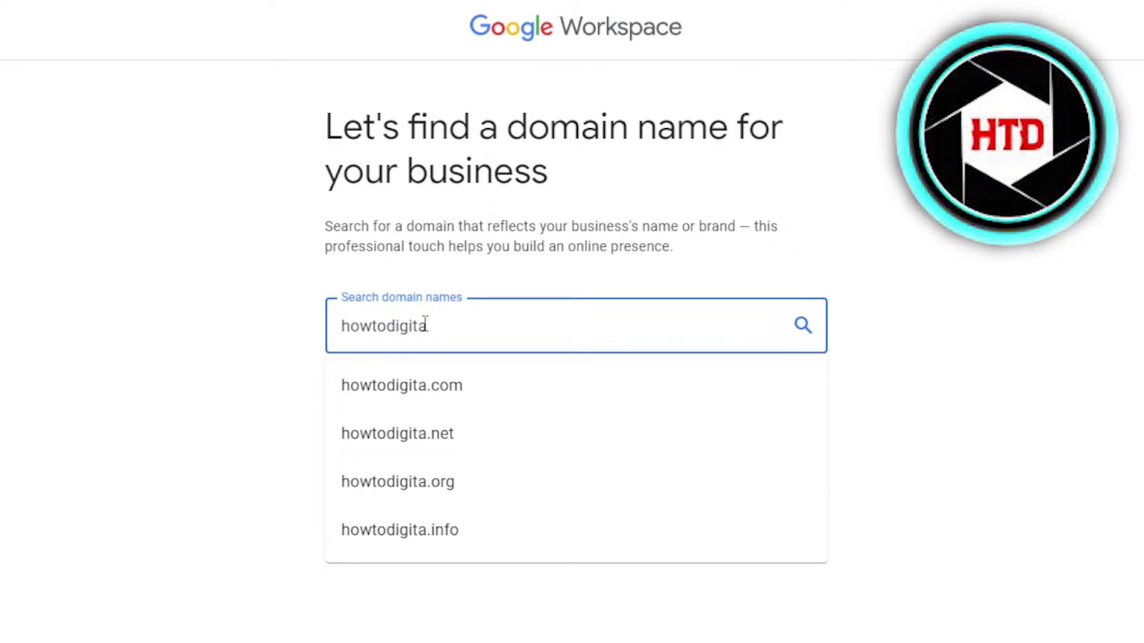
text(l)
click(415, 383)
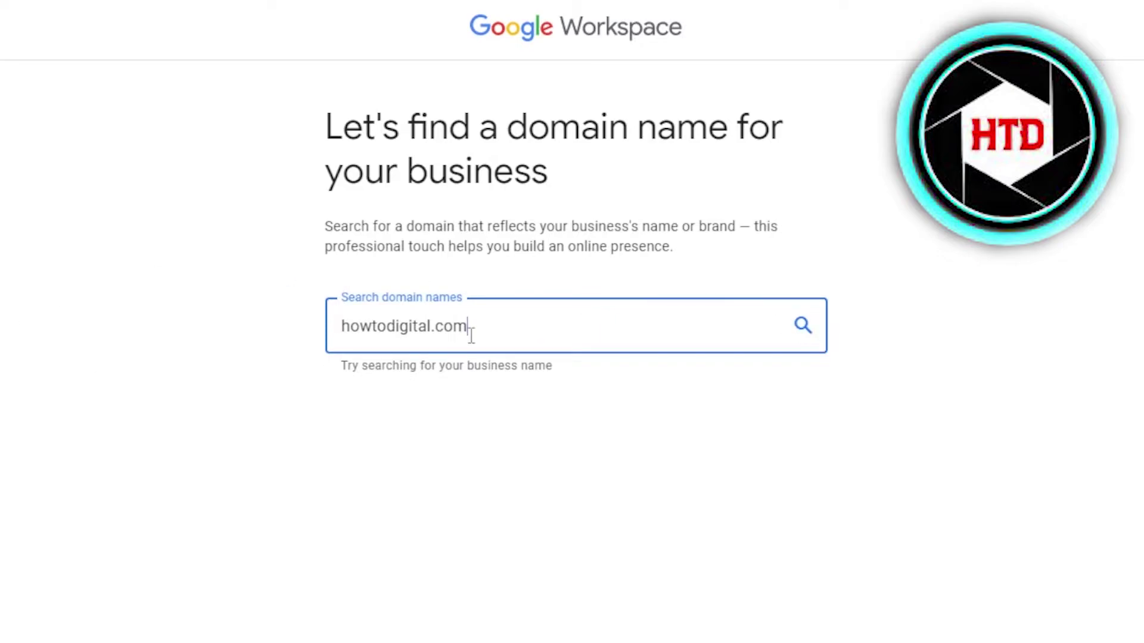
key(Return)
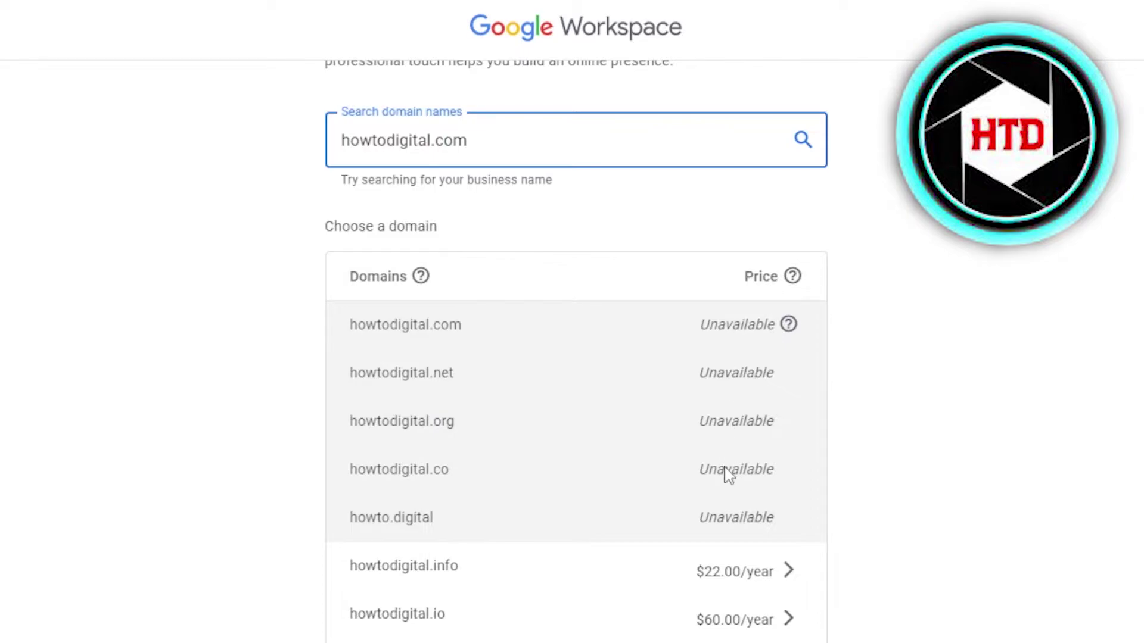
- Compare available alternatives and yearly prices, such as howtodigital.info at $22.00/year
scroll(575, 357, down, 2)
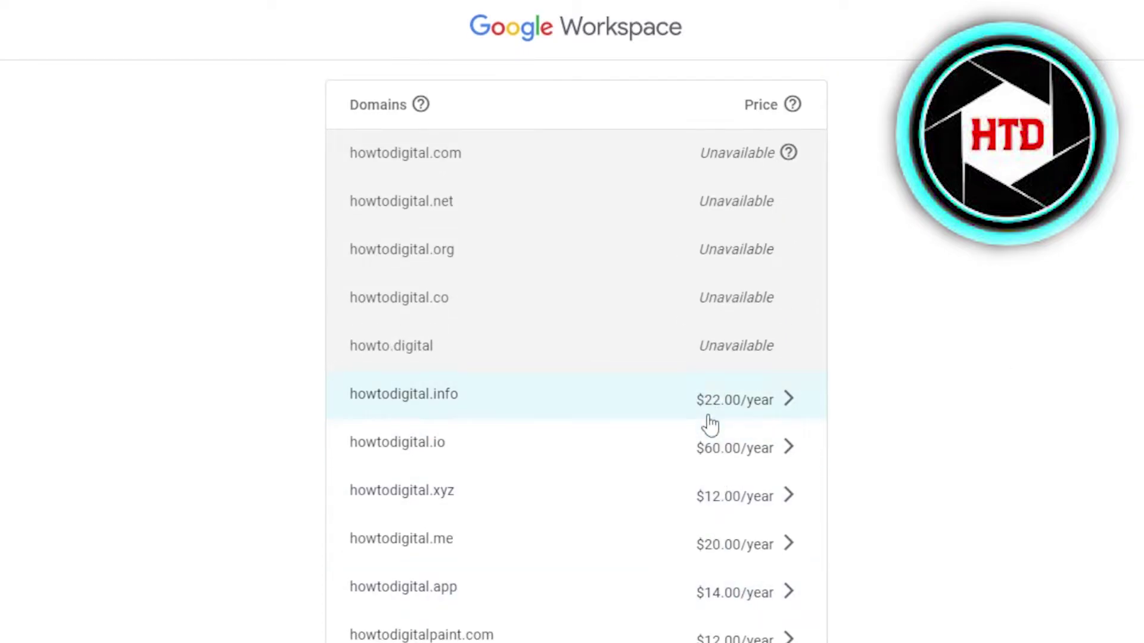
scroll(576, 357, up, 3)
scroll(576, 357, up, 1)
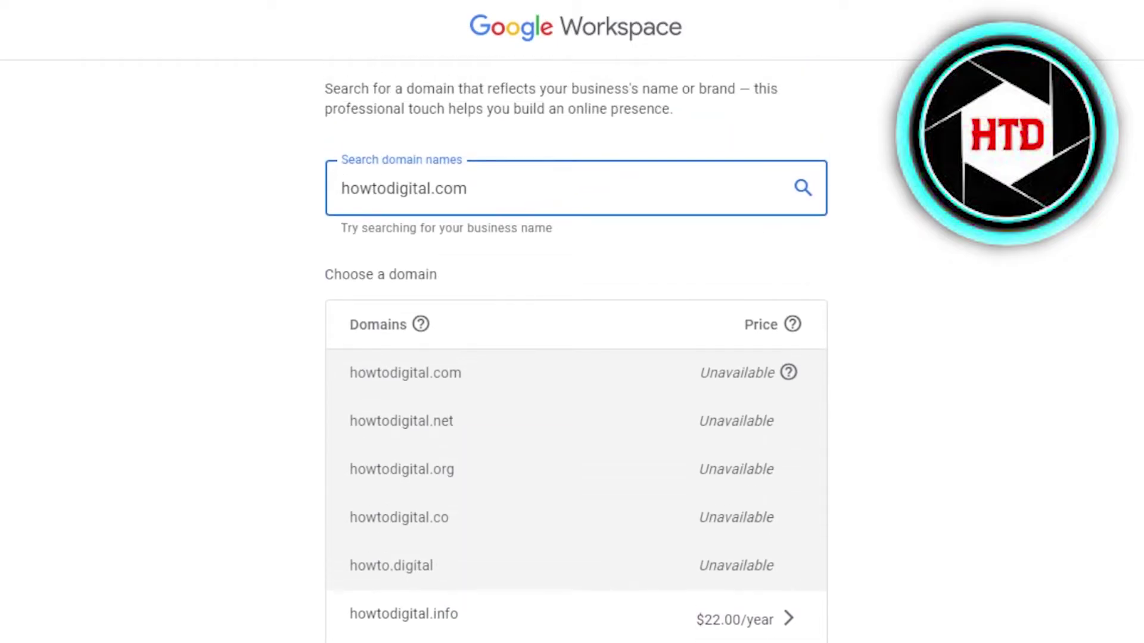
scroll(575, 351, down, 11)
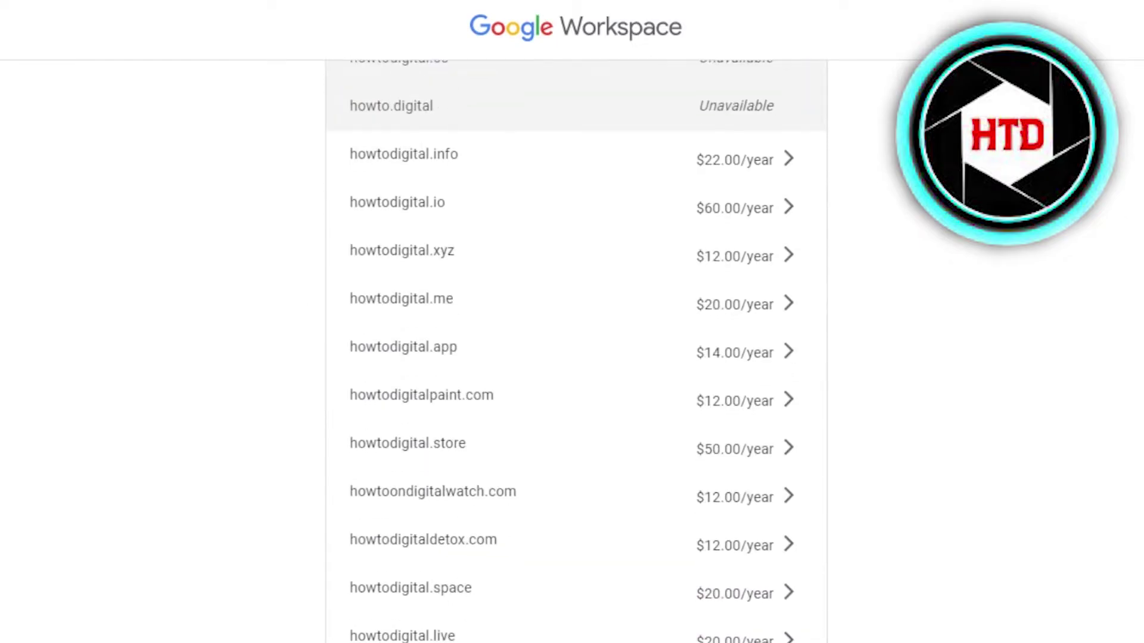
scroll(575, 351, up, 9)
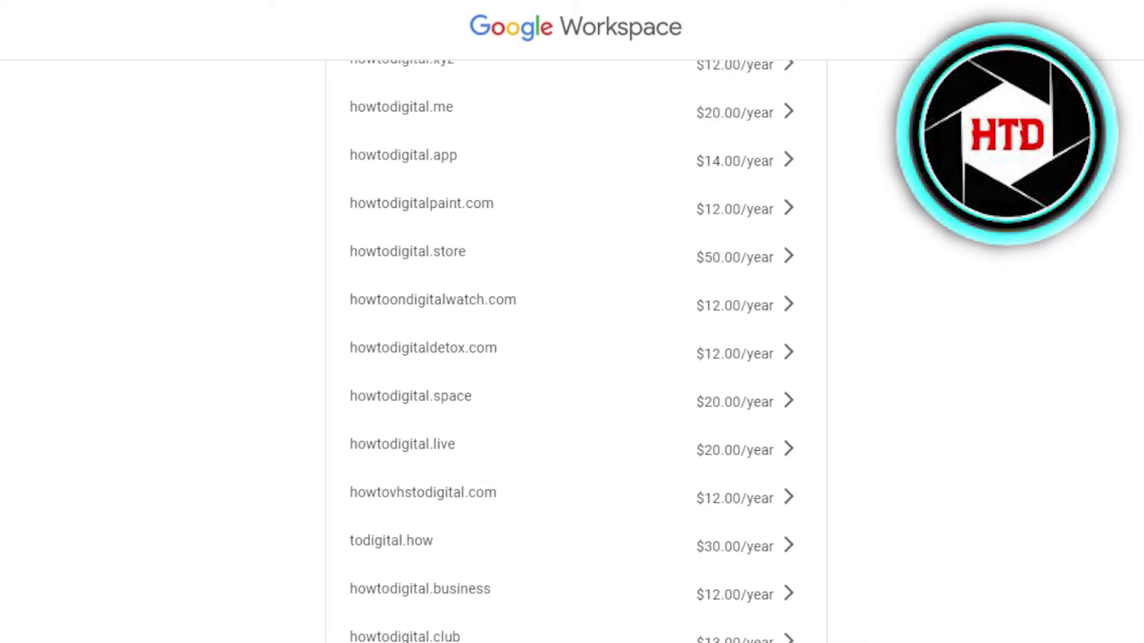
scroll(641, 278, down, 4)
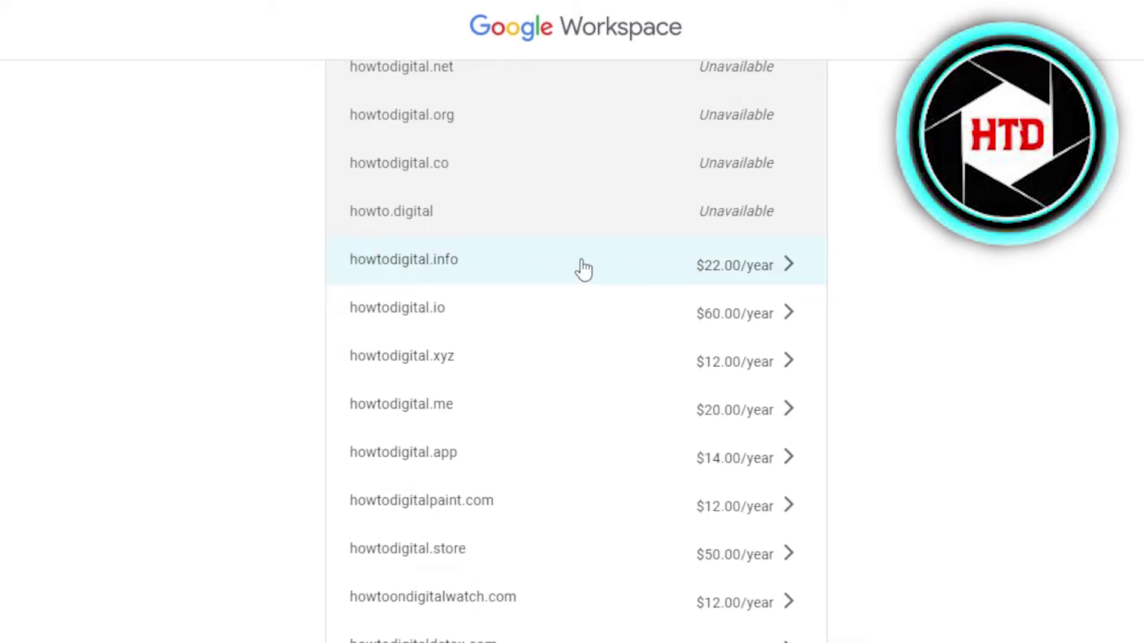
- Opt in to tips and offer emails and fill in the sign-in username
scroll(513, 376, up, 4)
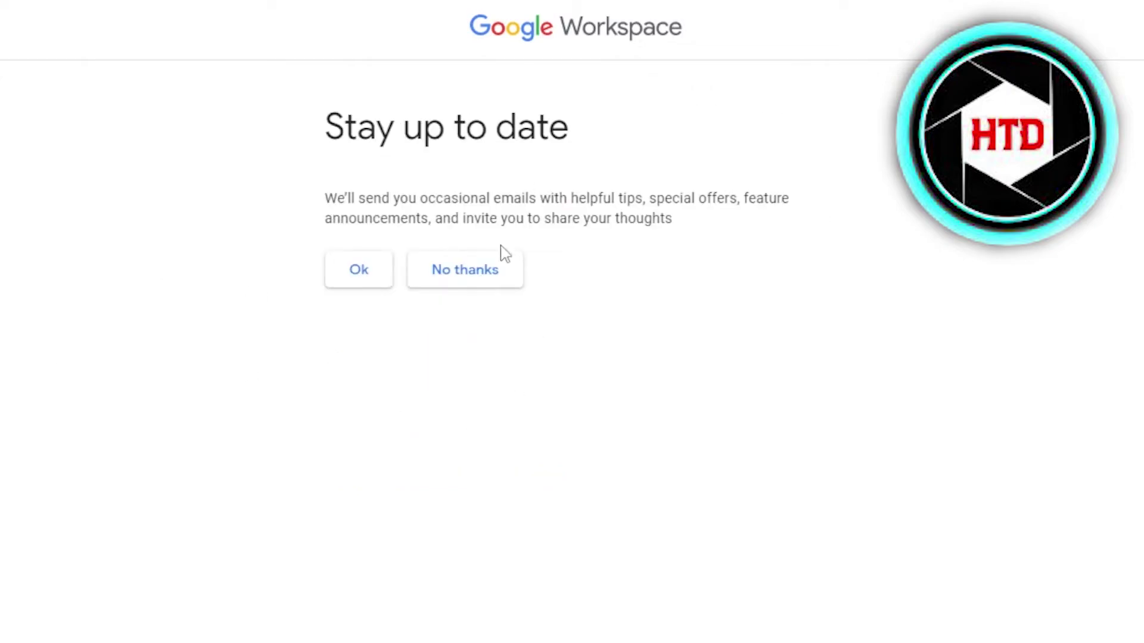
click(361, 271)
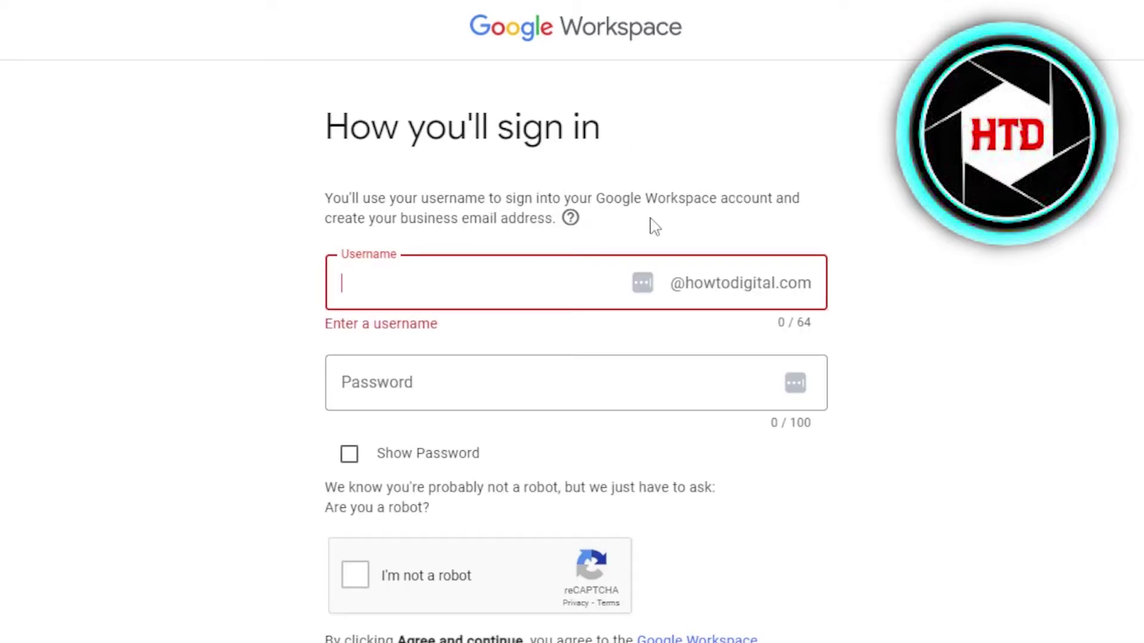
click(767, 152)
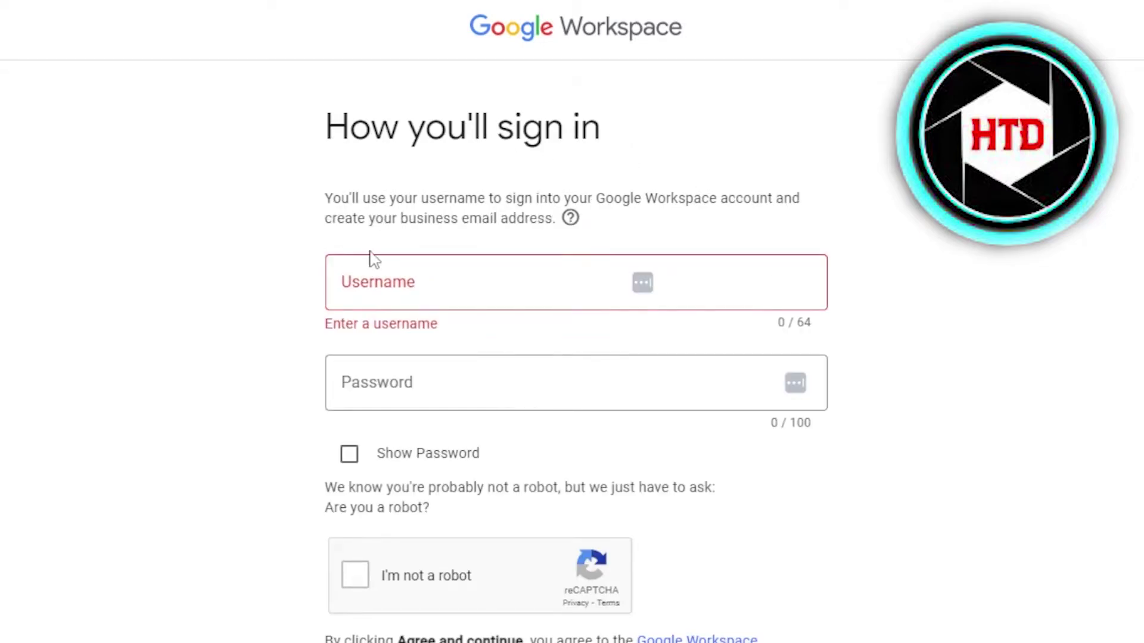
click(408, 296)
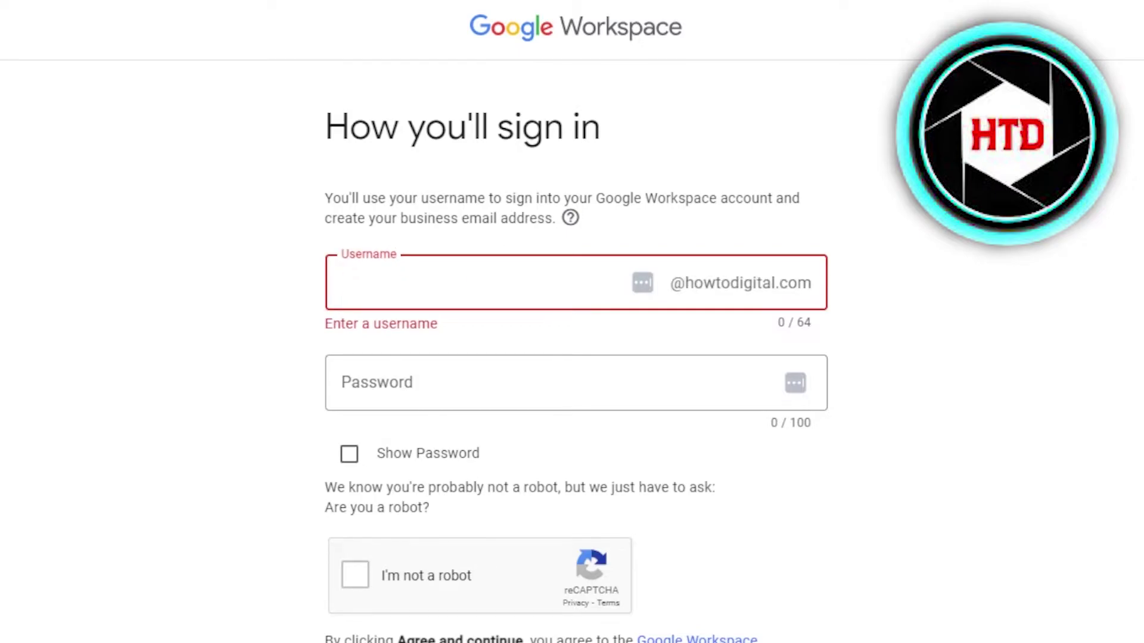
scroll(936, 285, down, 3)
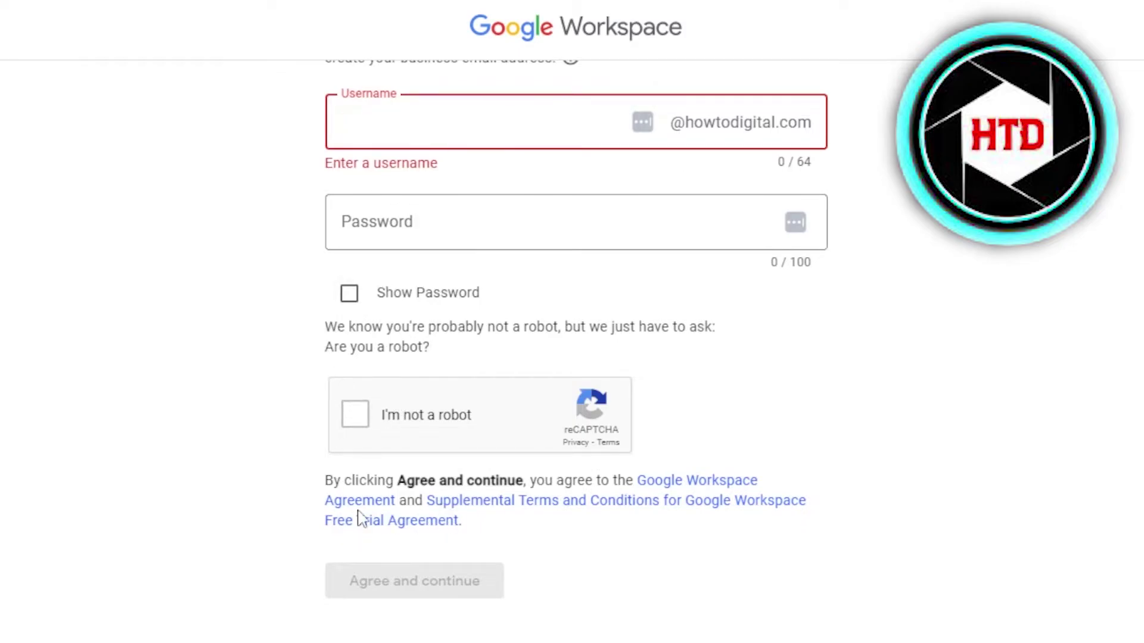
scroll(536, 526, up, 3)
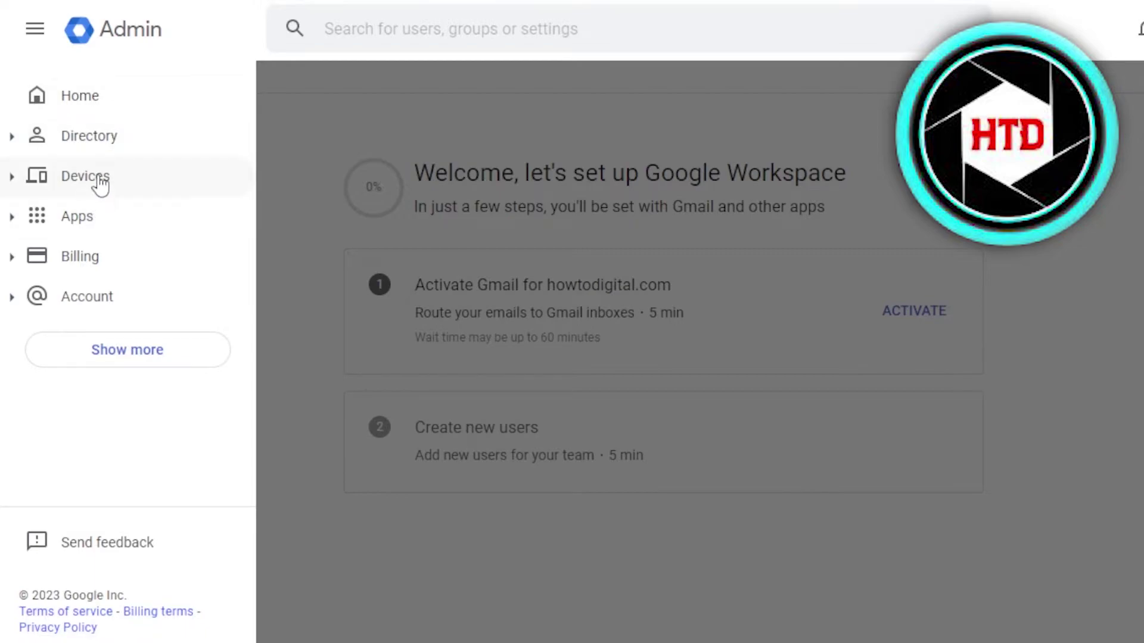
- Expand Apps > Google Workspace, scroll its service list, and go to Google Meet settings
click(81, 228)
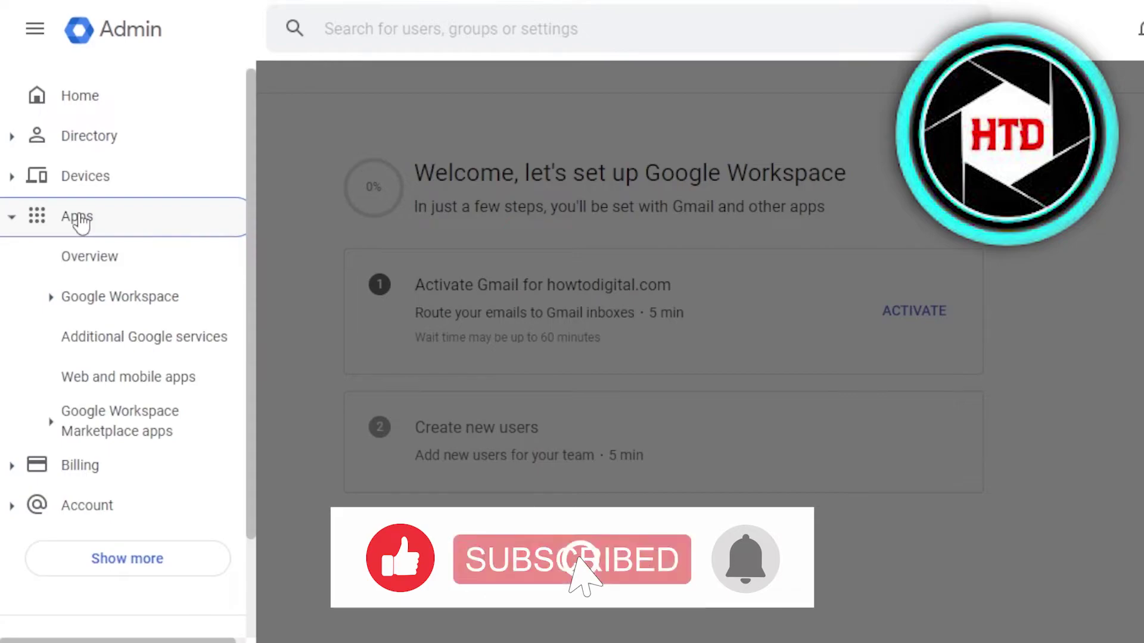
click(127, 304)
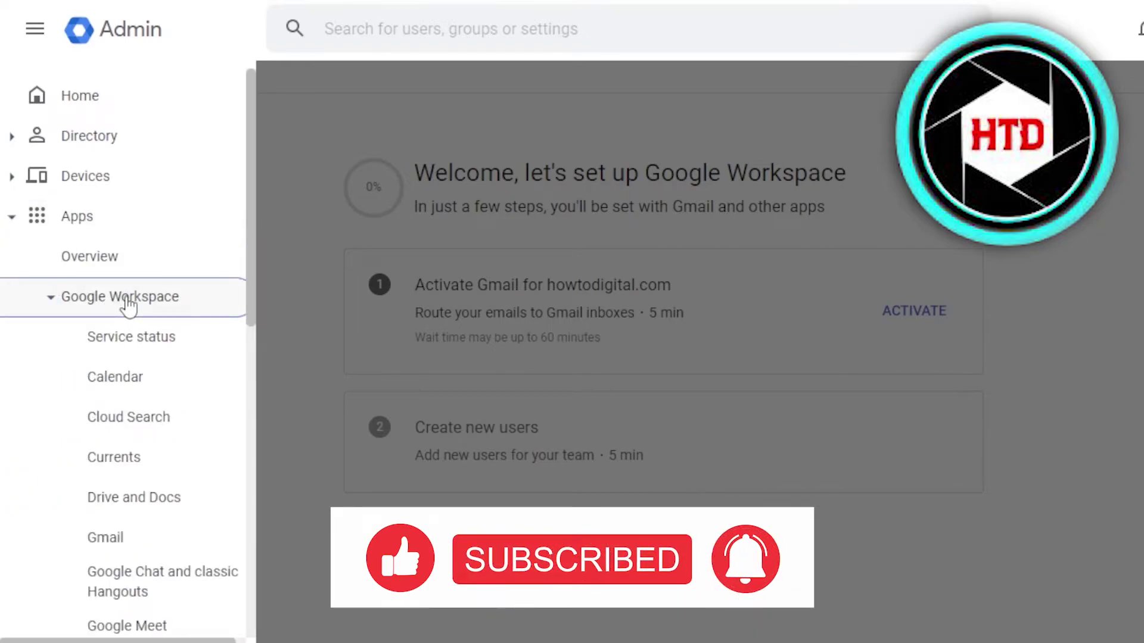
drag(249, 266, 250, 397)
drag(243, 325, 249, 291)
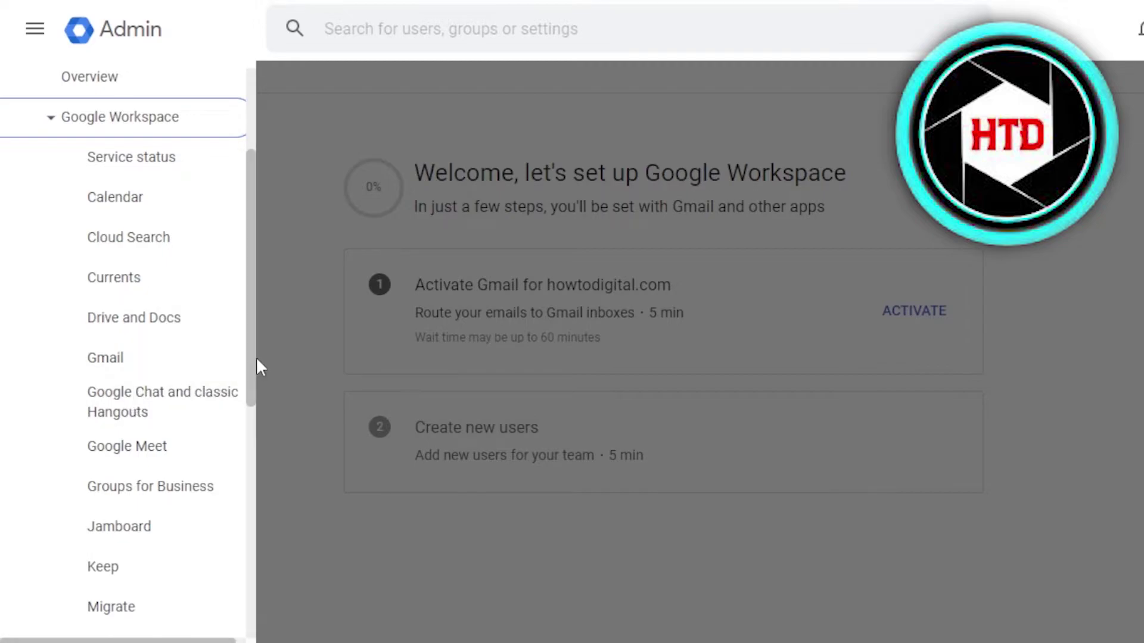
drag(247, 356, 250, 461)
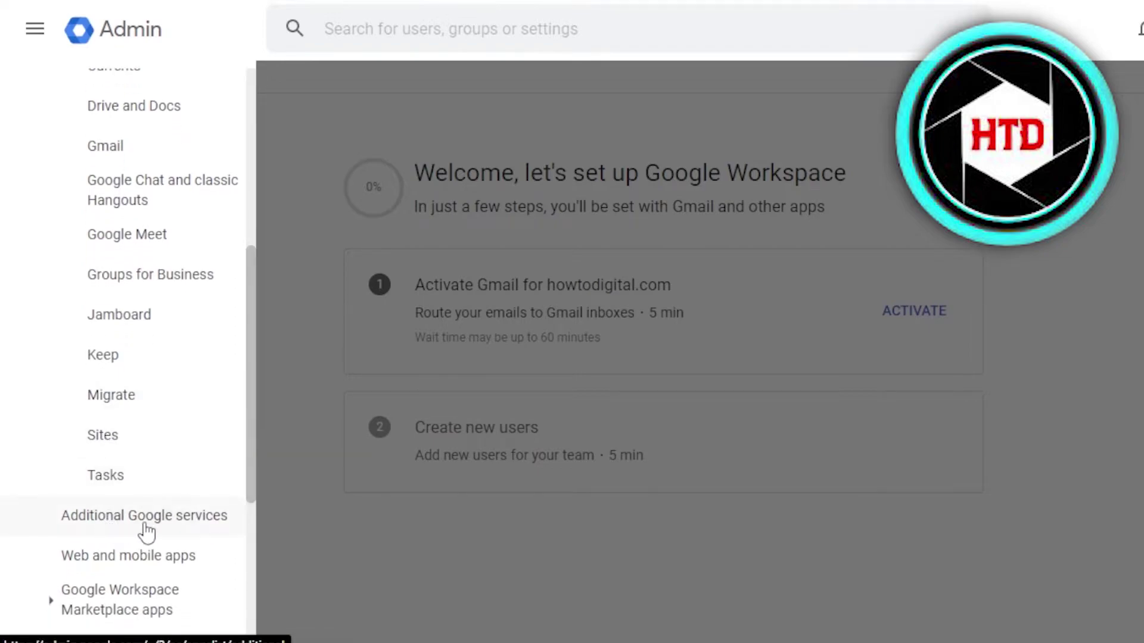
drag(248, 469, 249, 388)
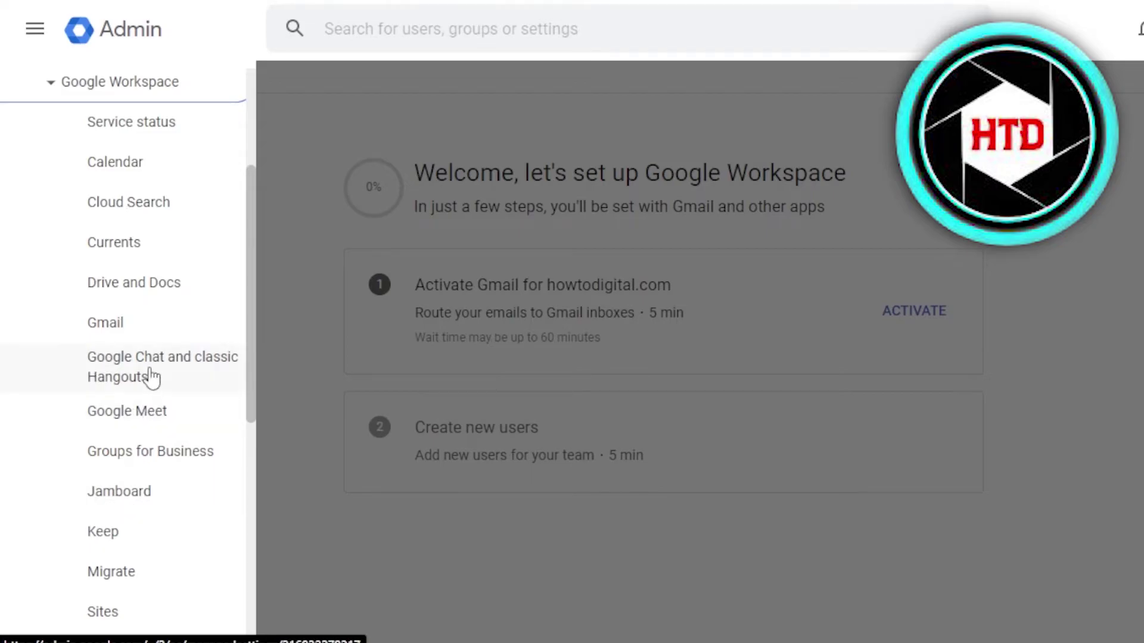
click(129, 412)
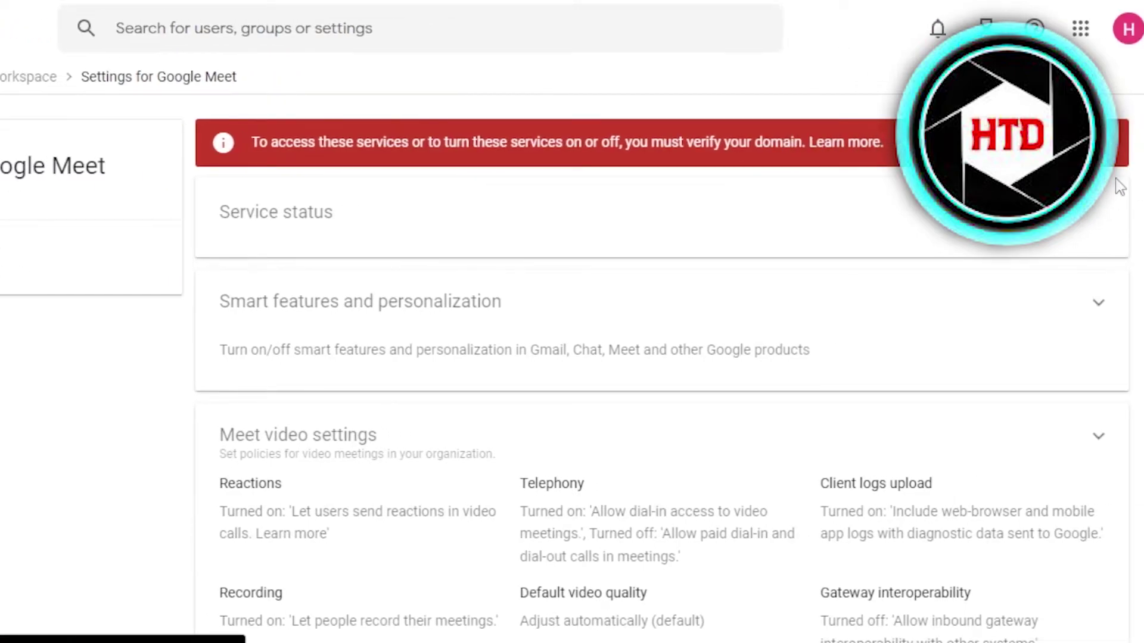
- Review Meet video settings like Reactions and Recording, then restore the full navigation drawer
scroll(1120, 188, down, 5)
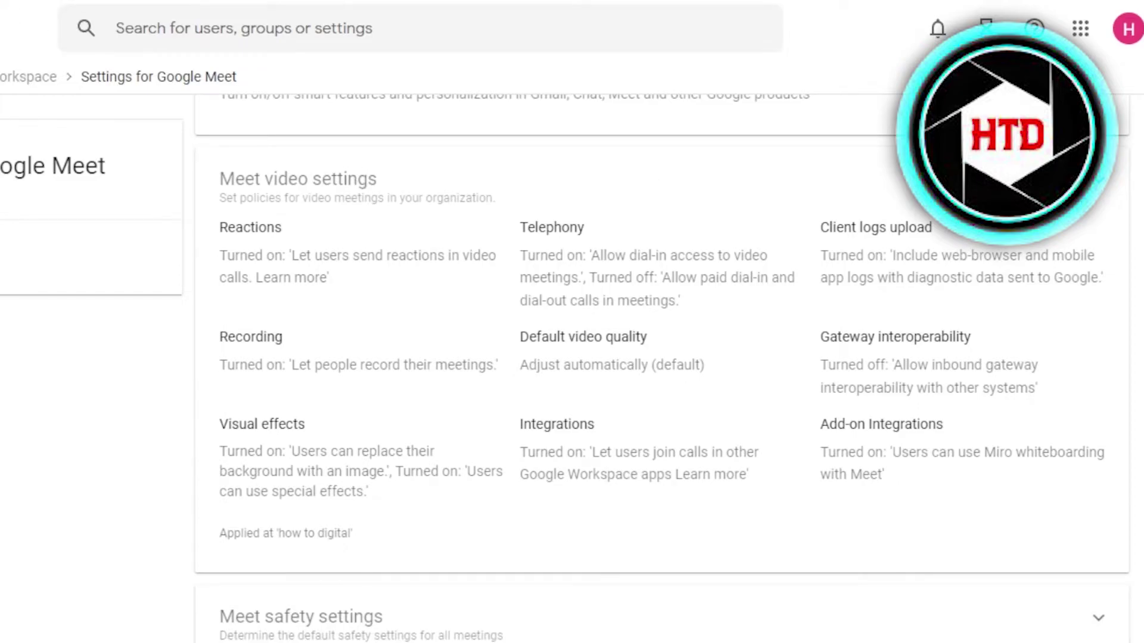
click(18, 28)
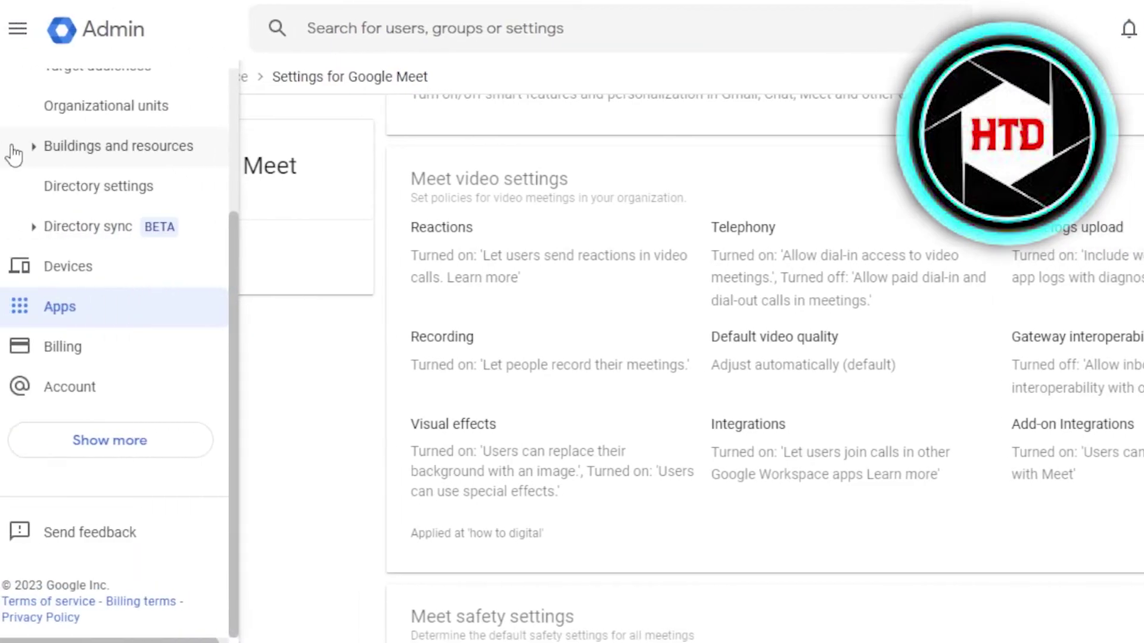
click(245, 286)
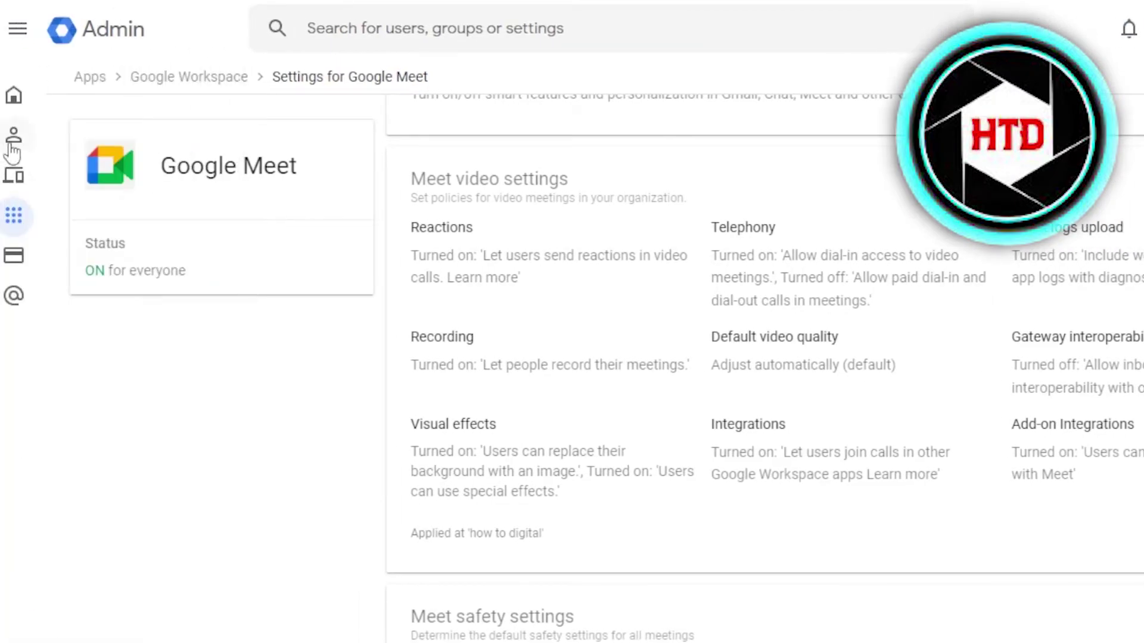
click(21, 134)
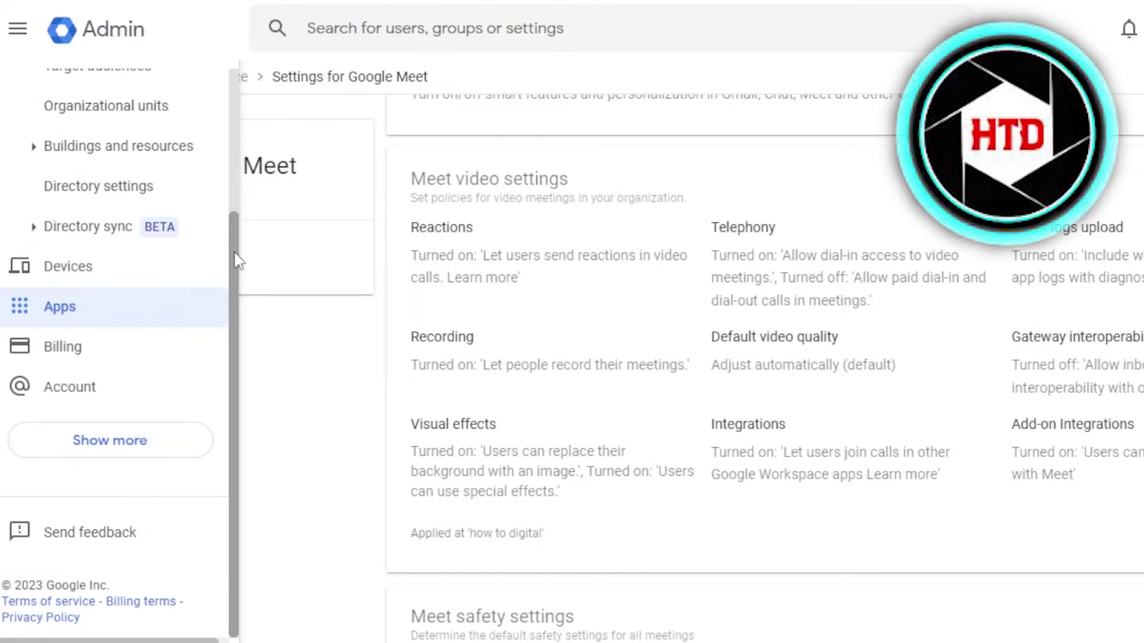
drag(237, 259, 238, 141)
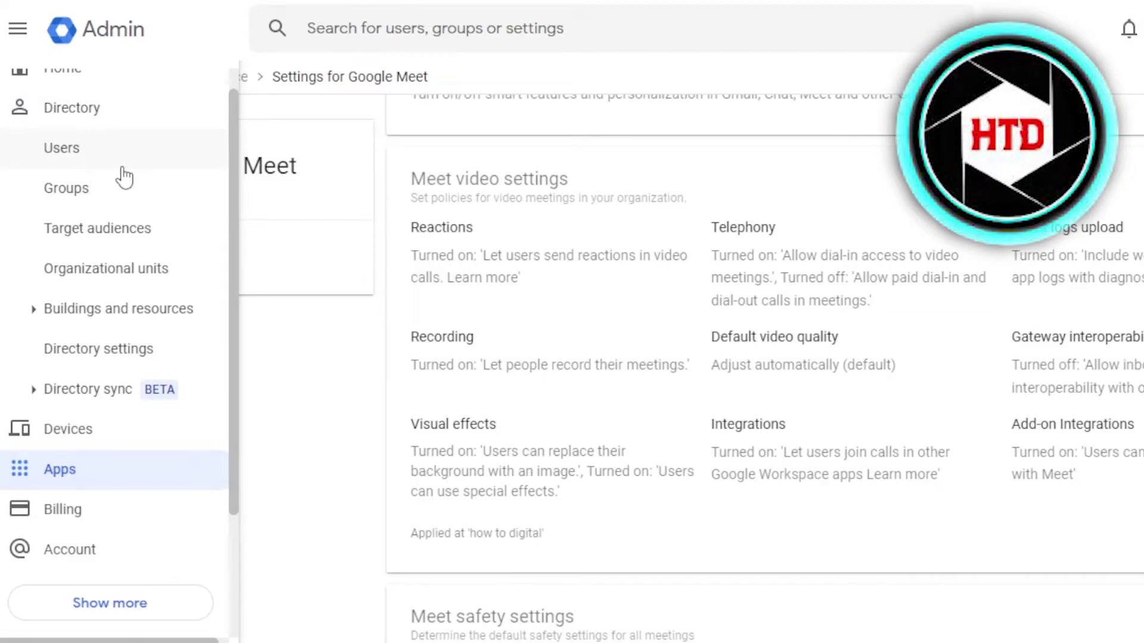
drag(235, 209, 248, 316)
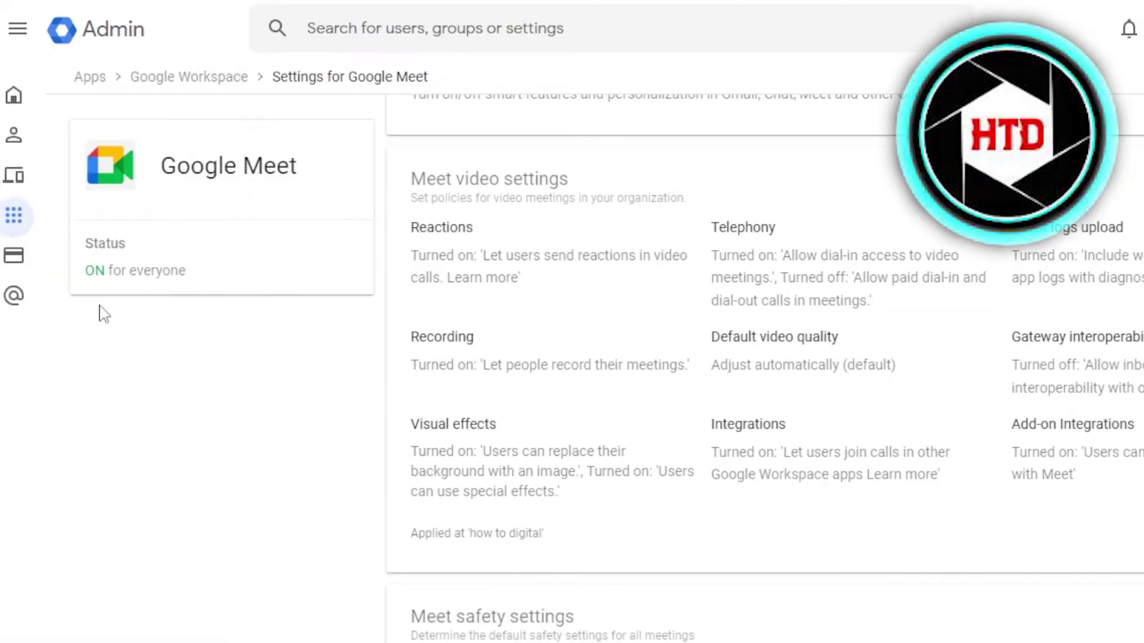
mouse_move(9, 231)
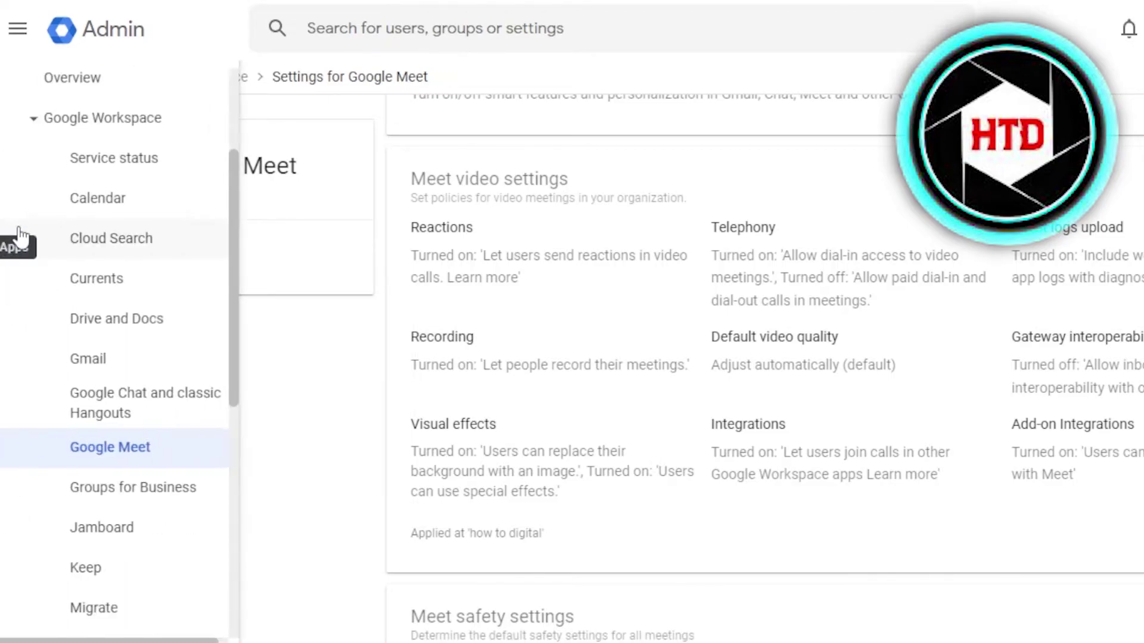
- Go to Google Chat and classic Hangouts settings, then browse the Devices and Billing sidebar sections
click(143, 410)
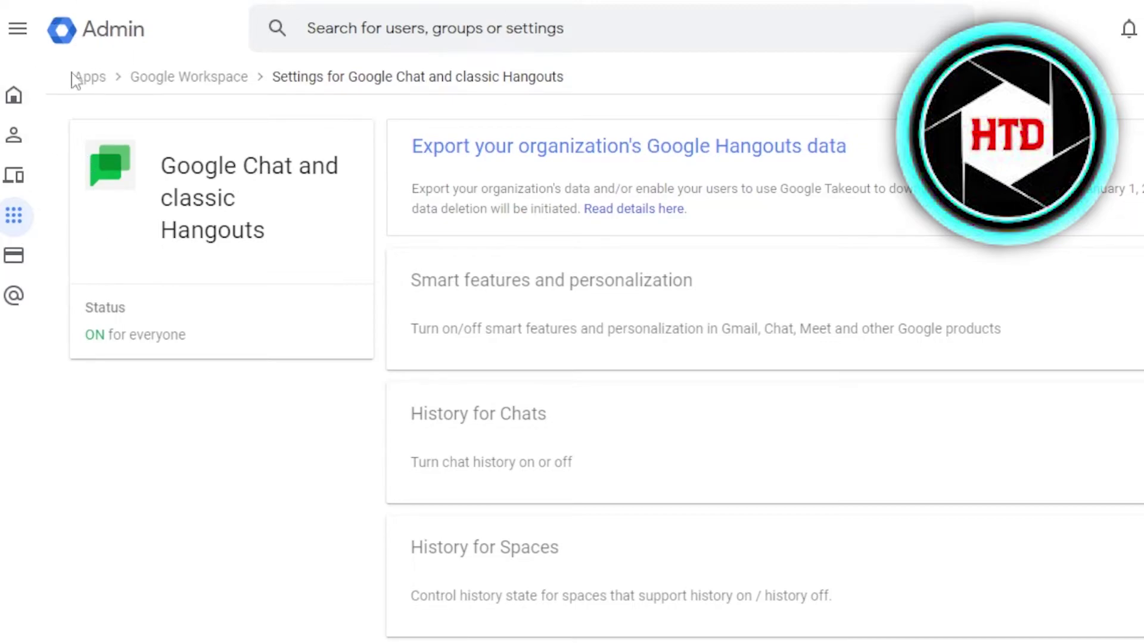
mouse_move(15, 101)
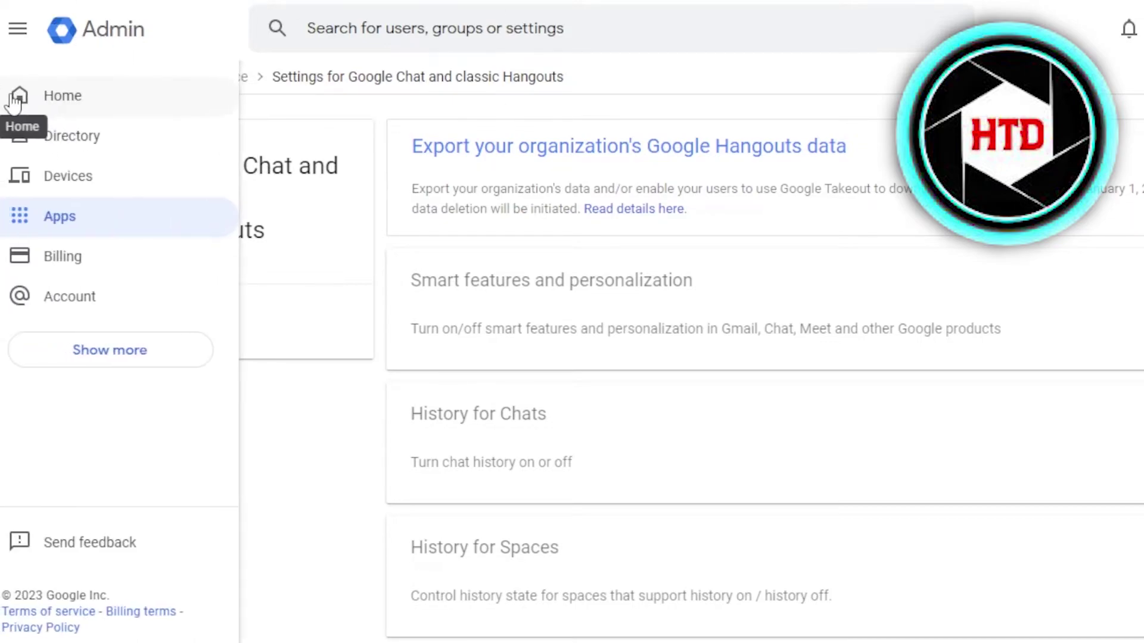
click(56, 176)
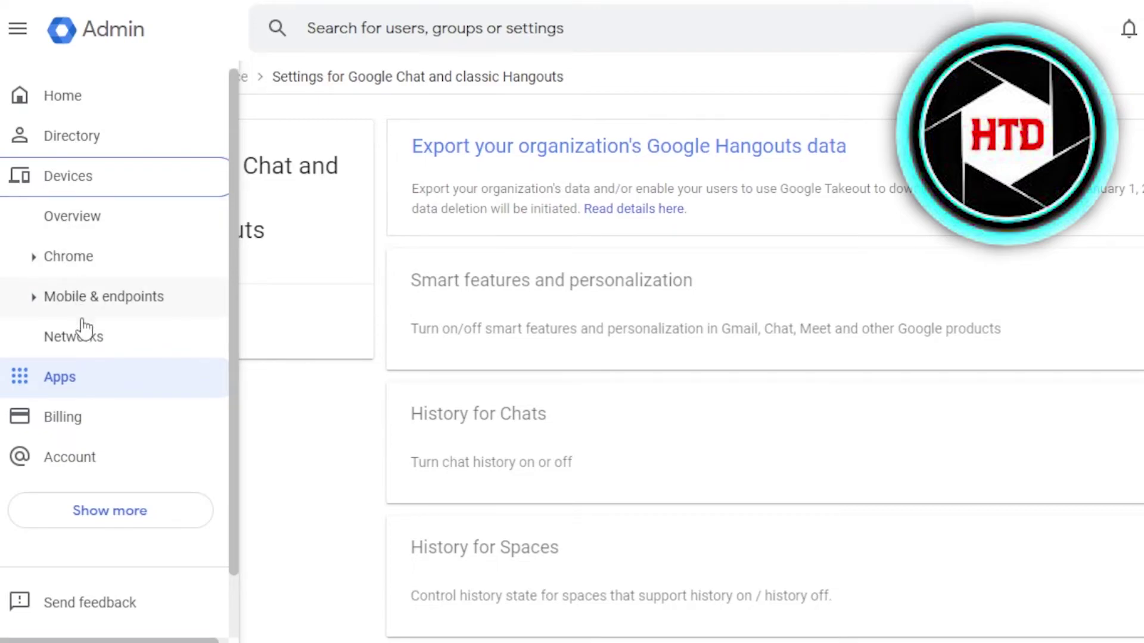
click(82, 420)
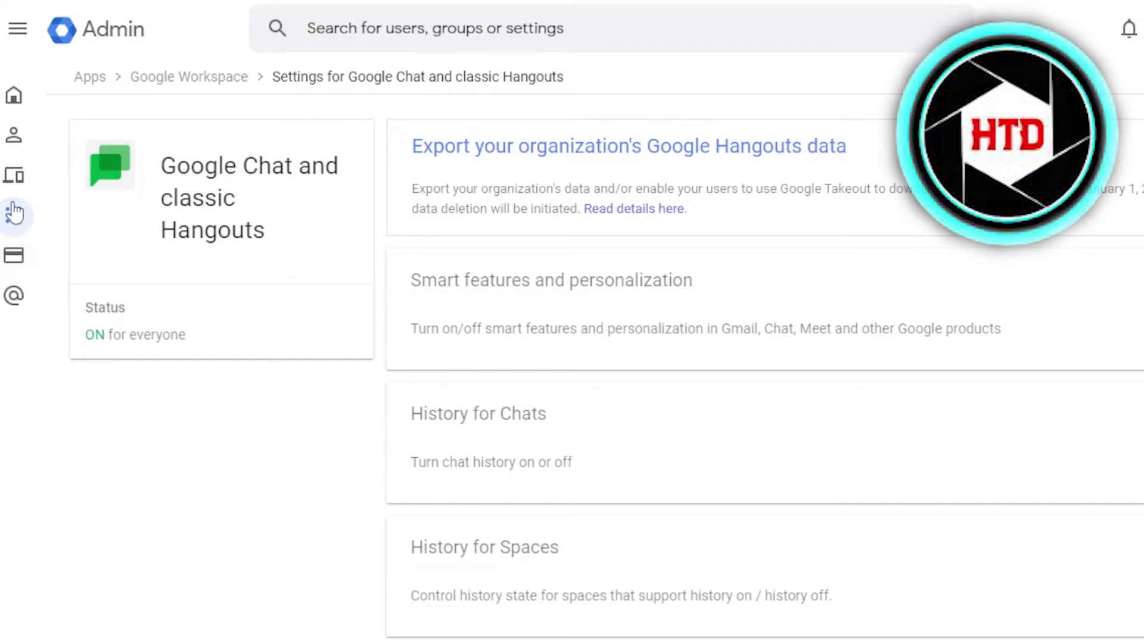
mouse_move(15, 213)
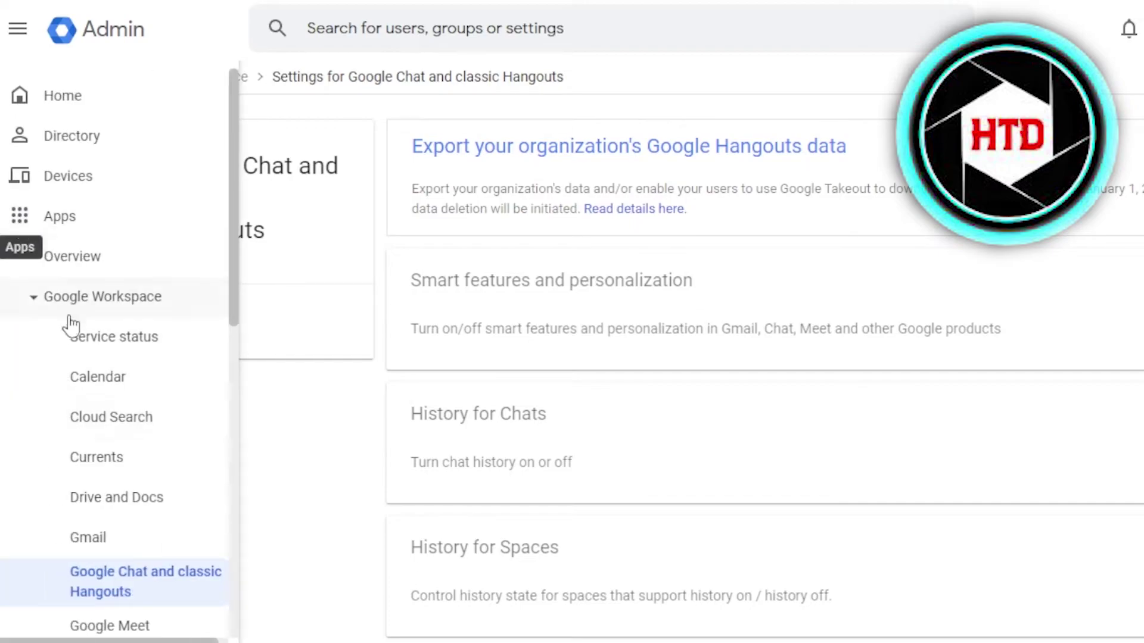
- Scroll through the Calendar page's sharing, general and advanced settings
click(78, 376)
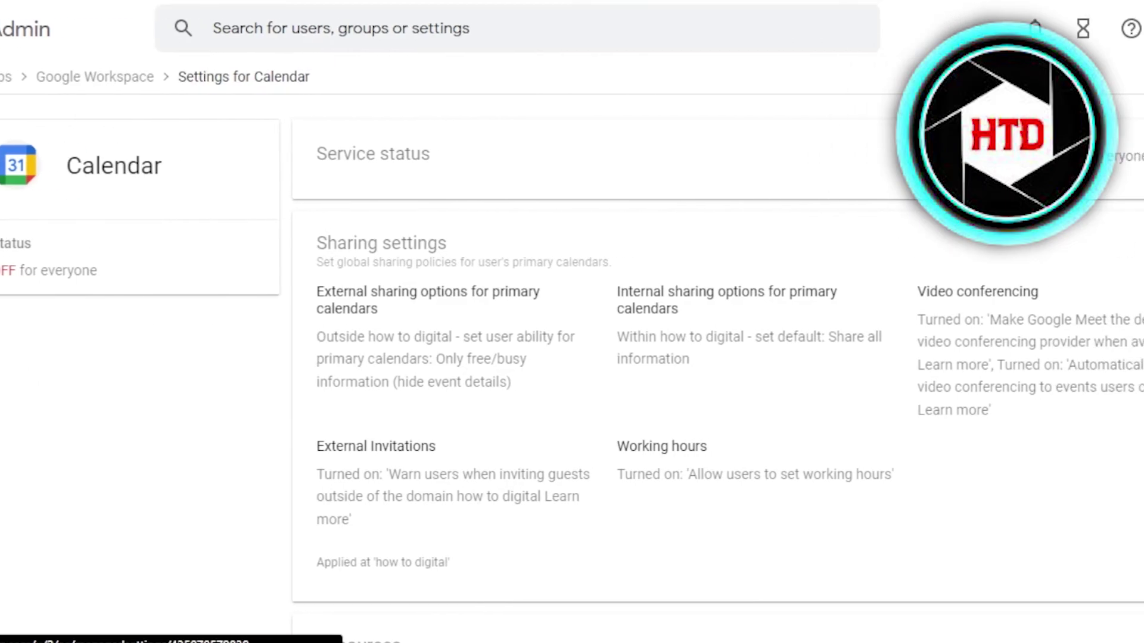
scroll(886, 242, down, 4)
scroll(660, 381, down, 8)
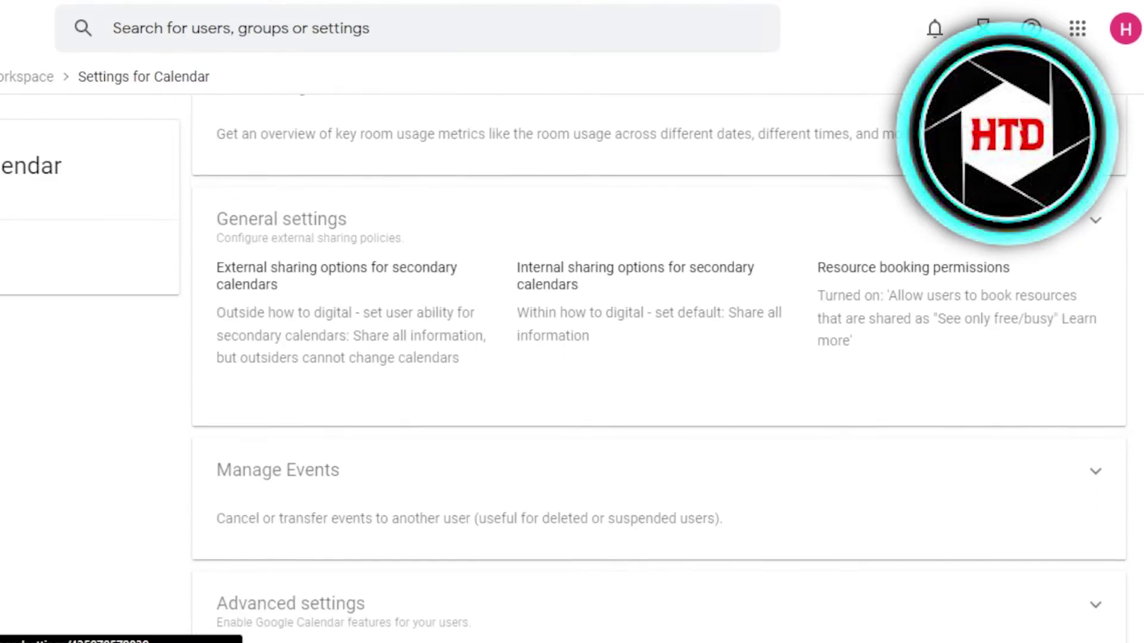
scroll(659, 357, down, 2)
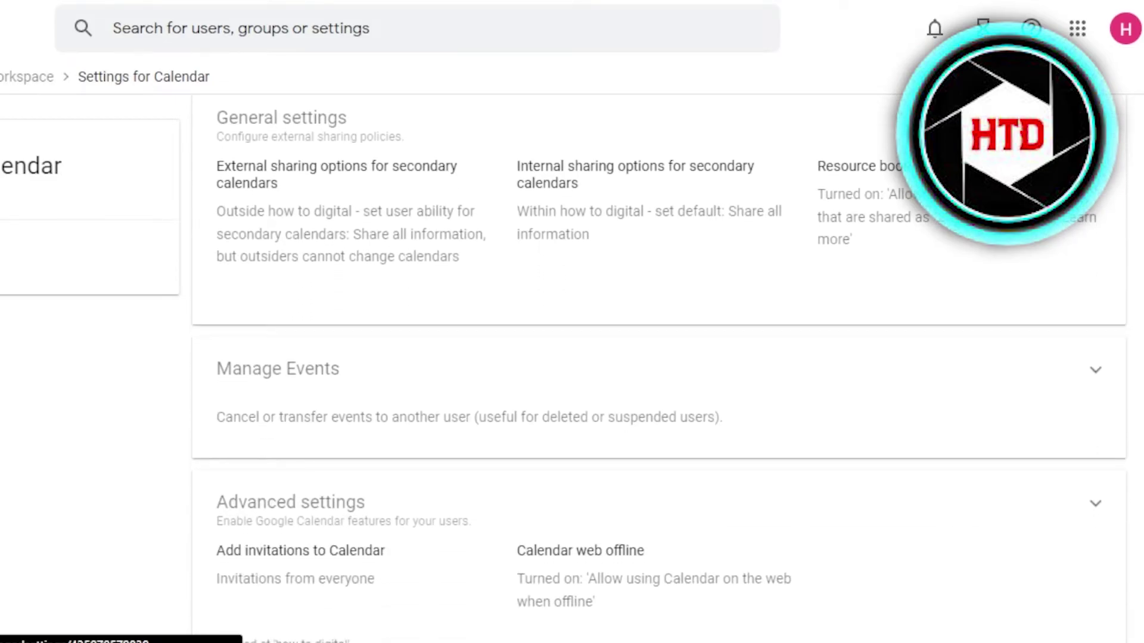
scroll(660, 371, up, 9)
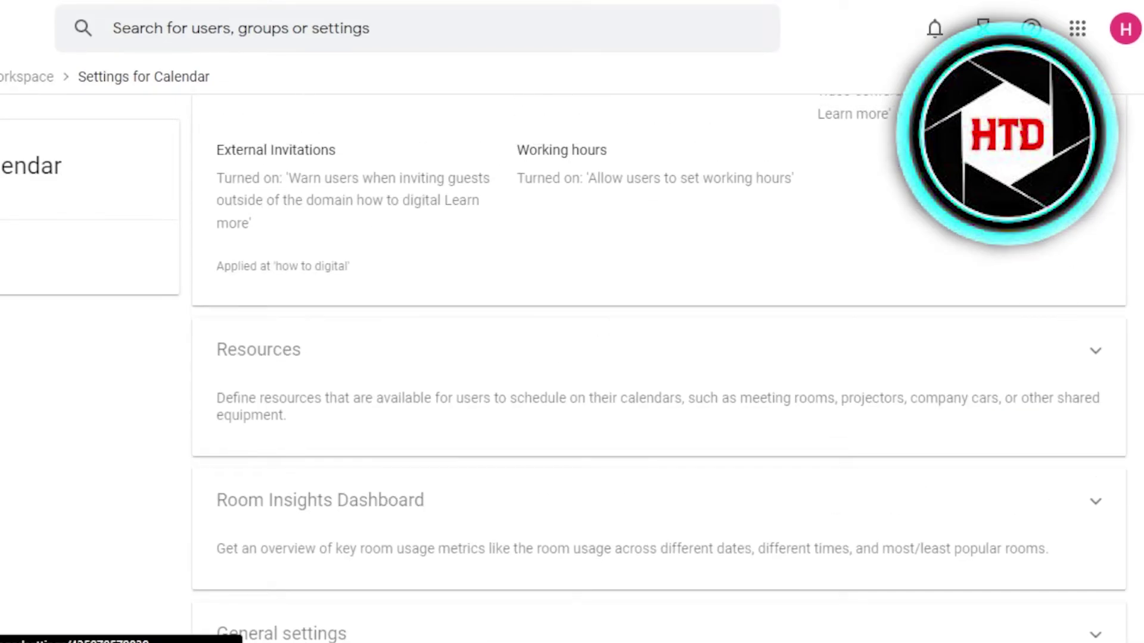
scroll(659, 370, up, 5)
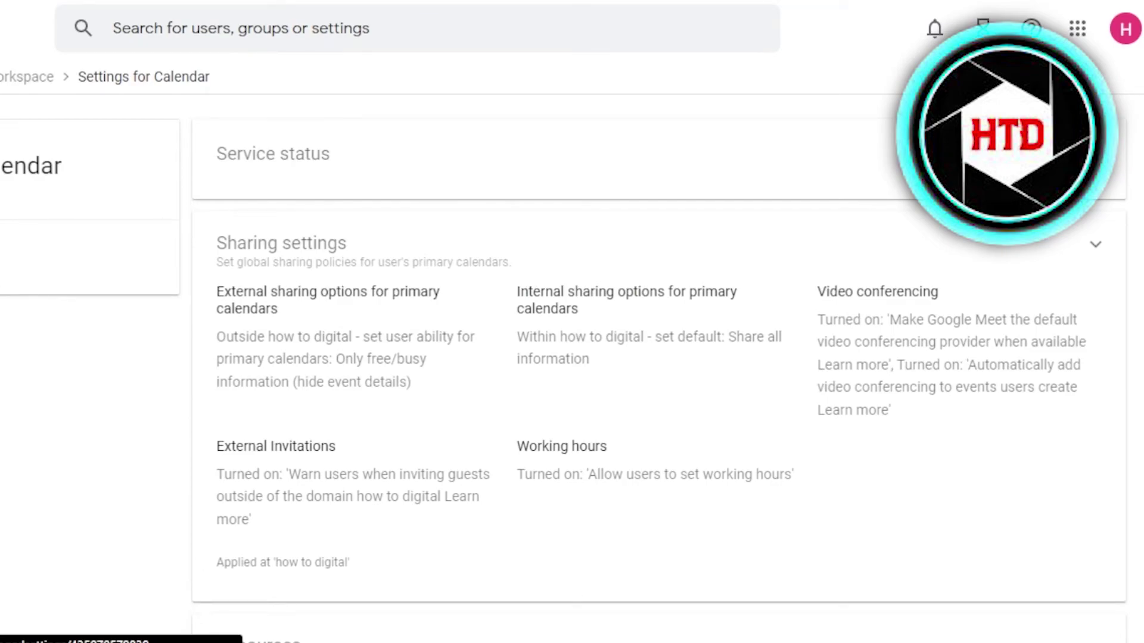
mouse_move(25, 225)
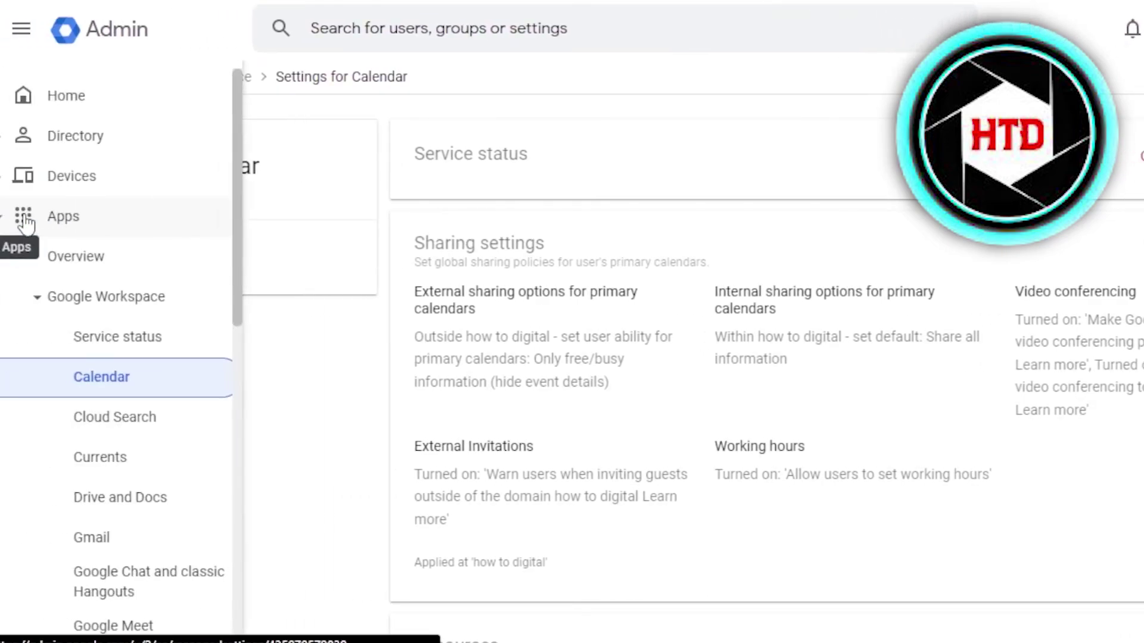
scroll(241, 326, down, 1)
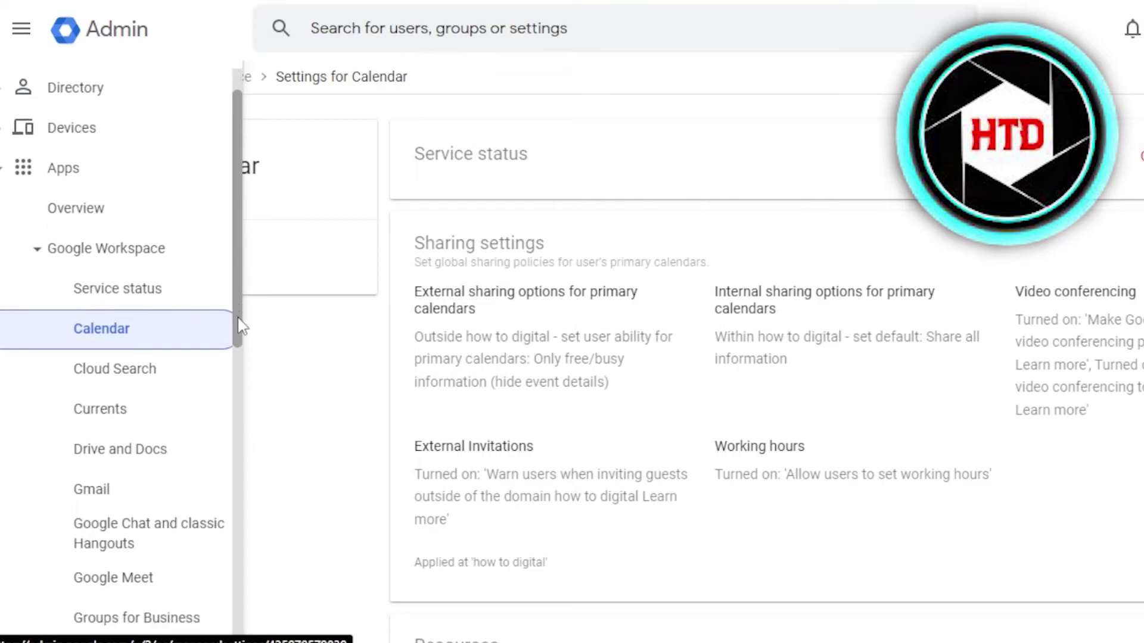
scroll(241, 326, down, 2)
- Scroll through the Drive and Docs sharing, approvals and labels settings, then reopen the sidebar
click(129, 345)
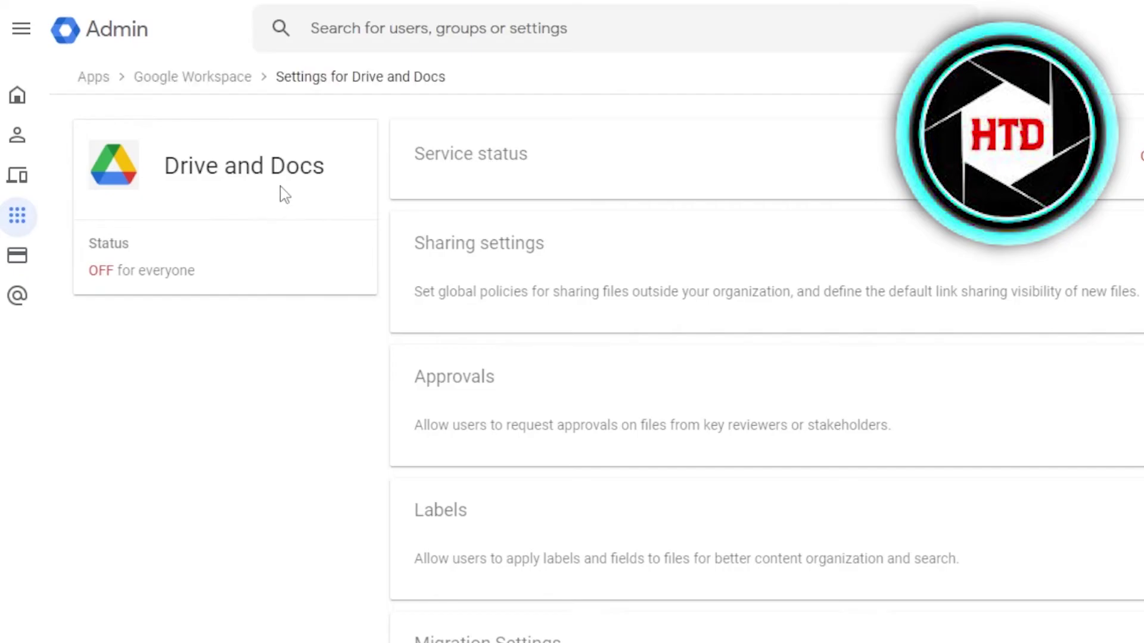
double_click(324, 165)
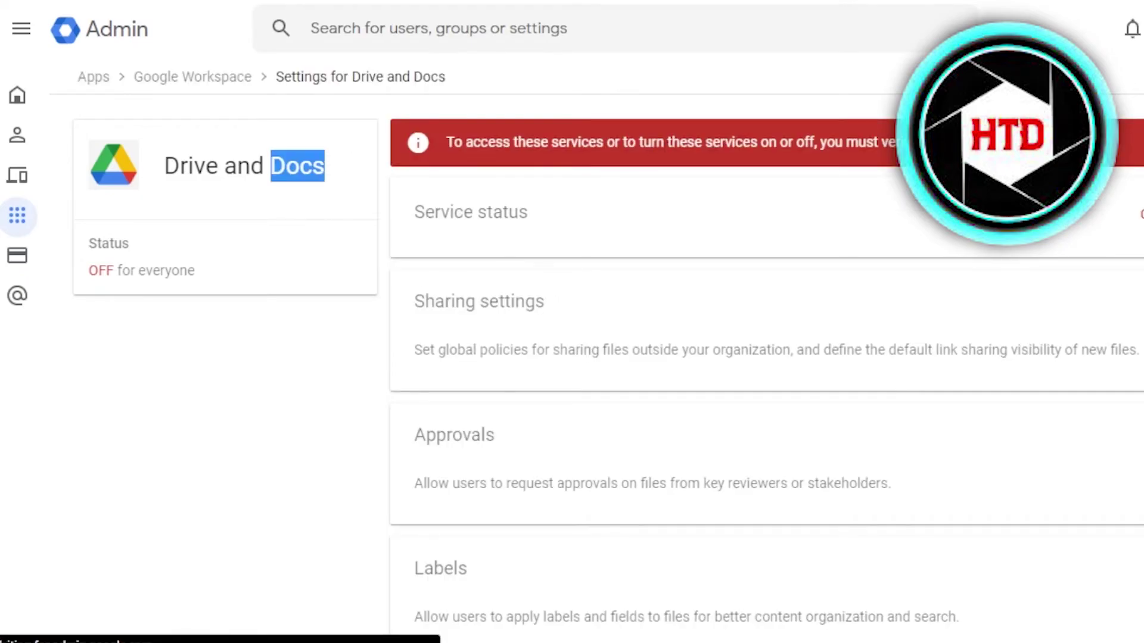
scroll(539, 503, down, 6)
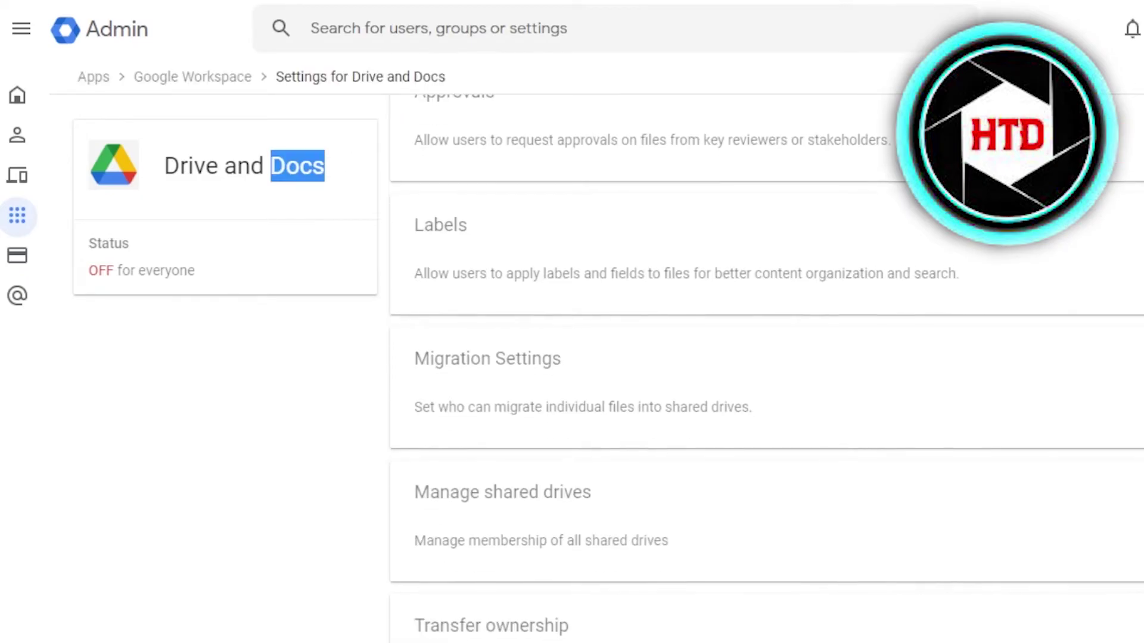
click(341, 477)
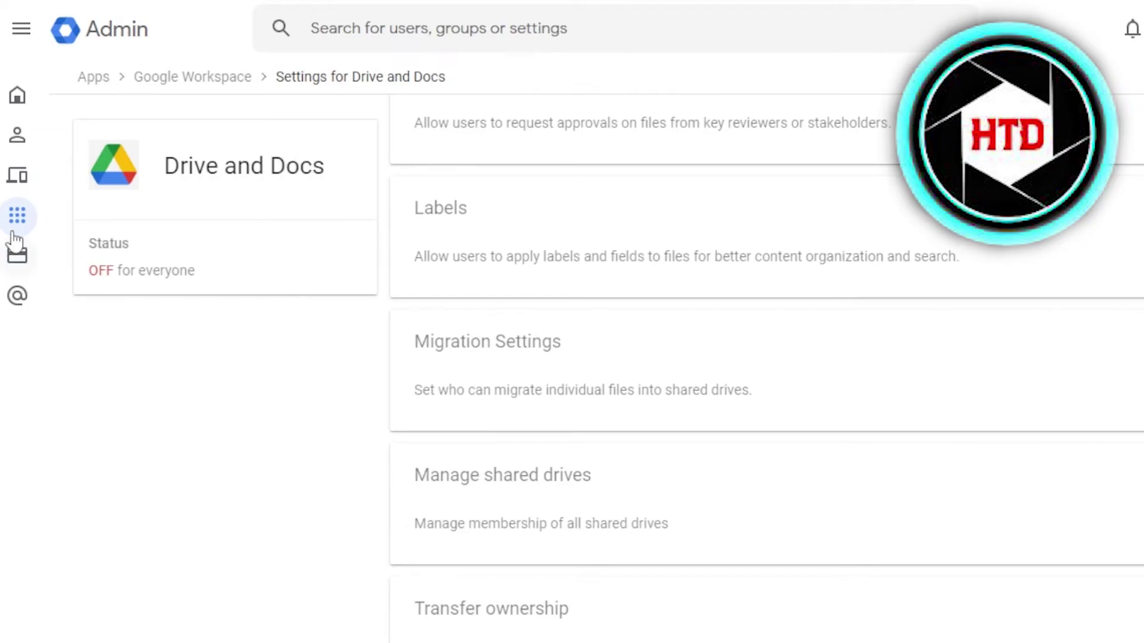
mouse_move(14, 229)
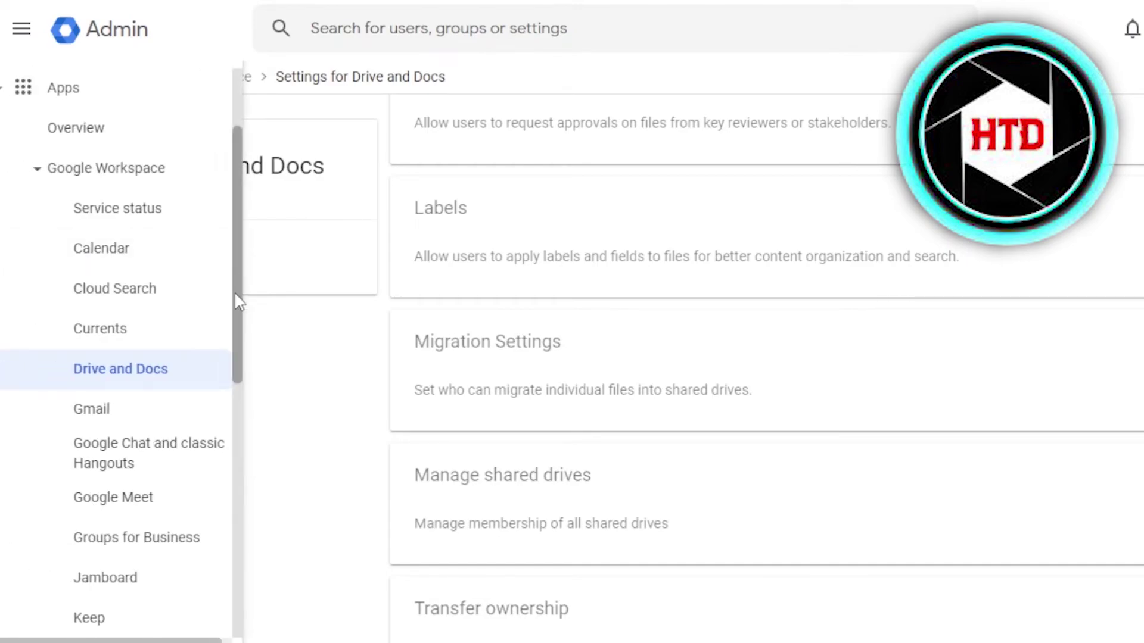
scroll(102, 370, down, 4)
- Review the classic Sites settings, then check the Tasks panel, which shows no tasks in progress
click(89, 460)
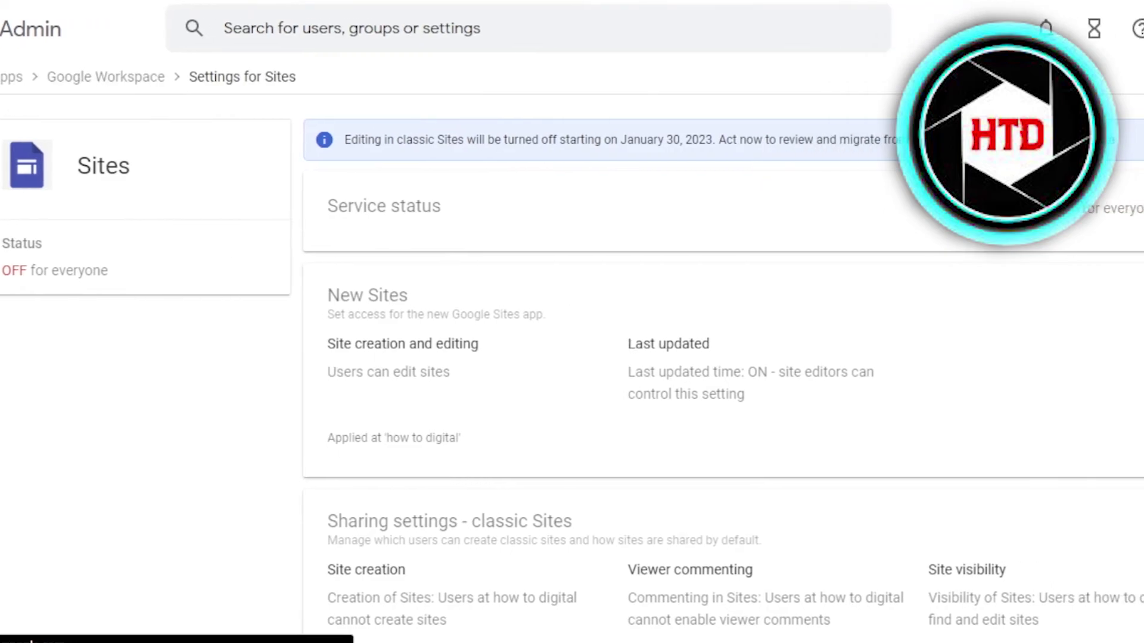
scroll(595, 357, down, 3)
scroll(595, 358, down, 4)
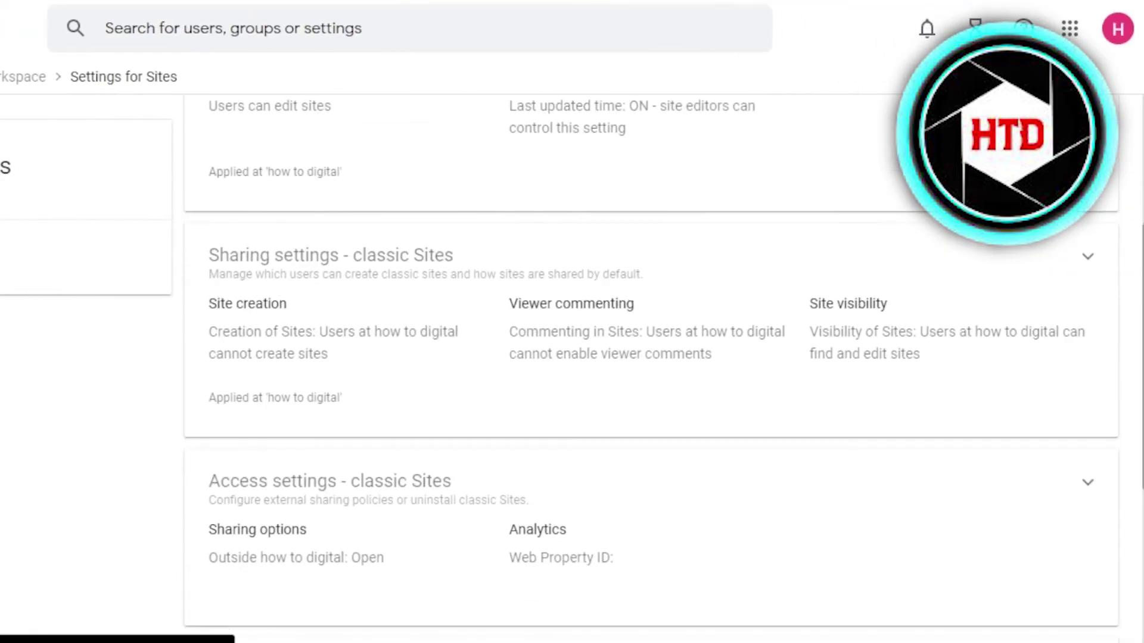
scroll(596, 357, up, 7)
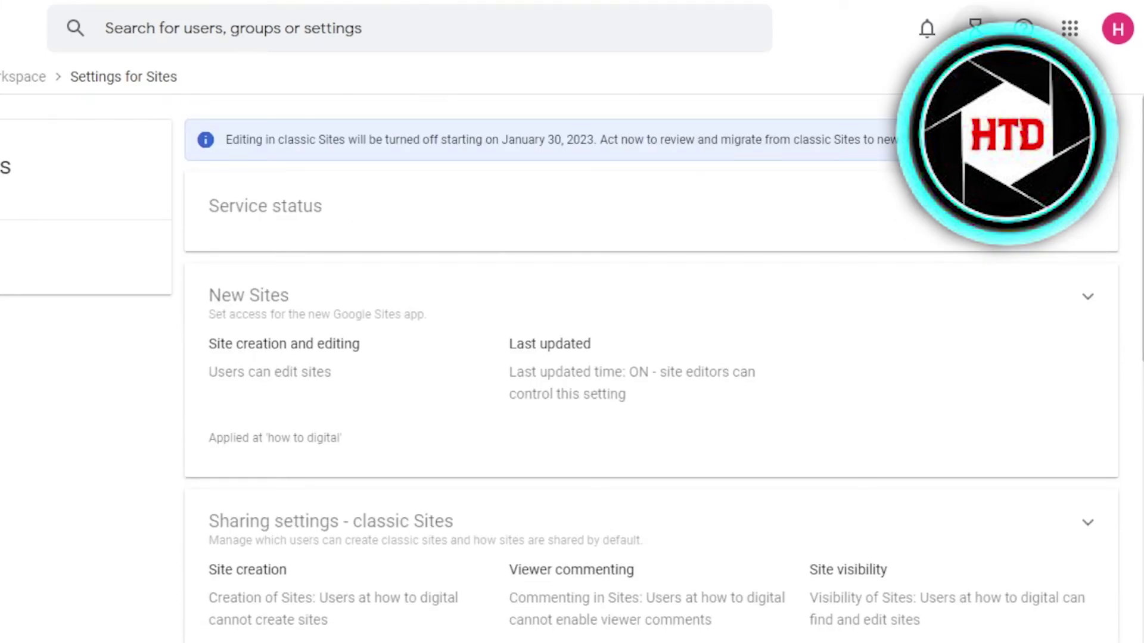
click(975, 28)
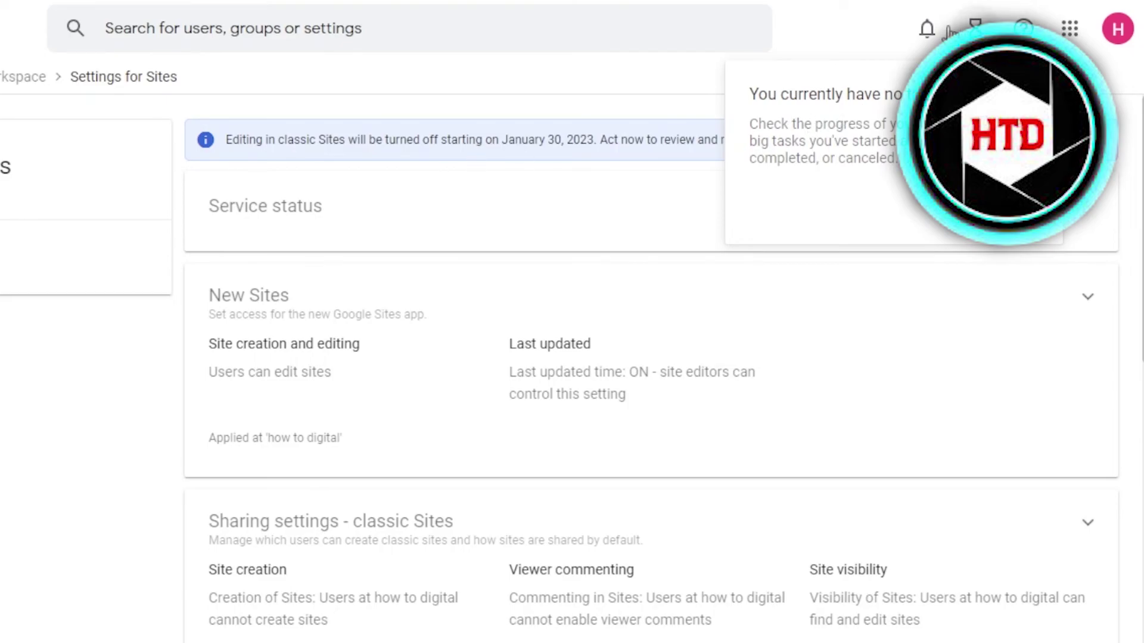
- Browse the Google apps list, then dismiss it to reveal the Sites settings page (status OFF)
click(1070, 28)
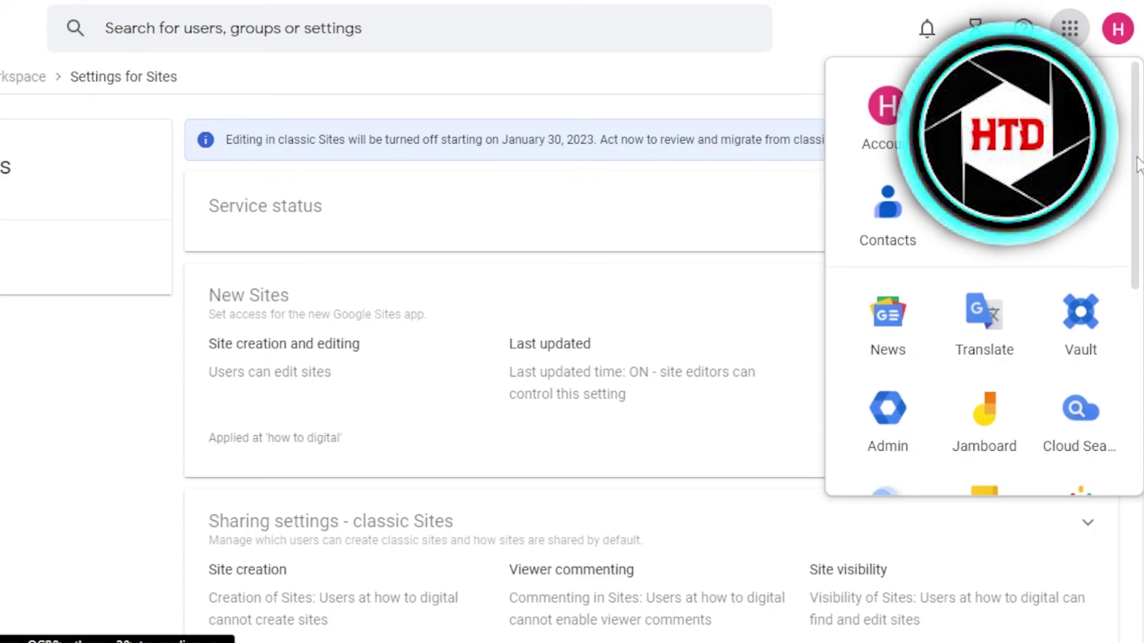
drag(1137, 163, 1126, 248)
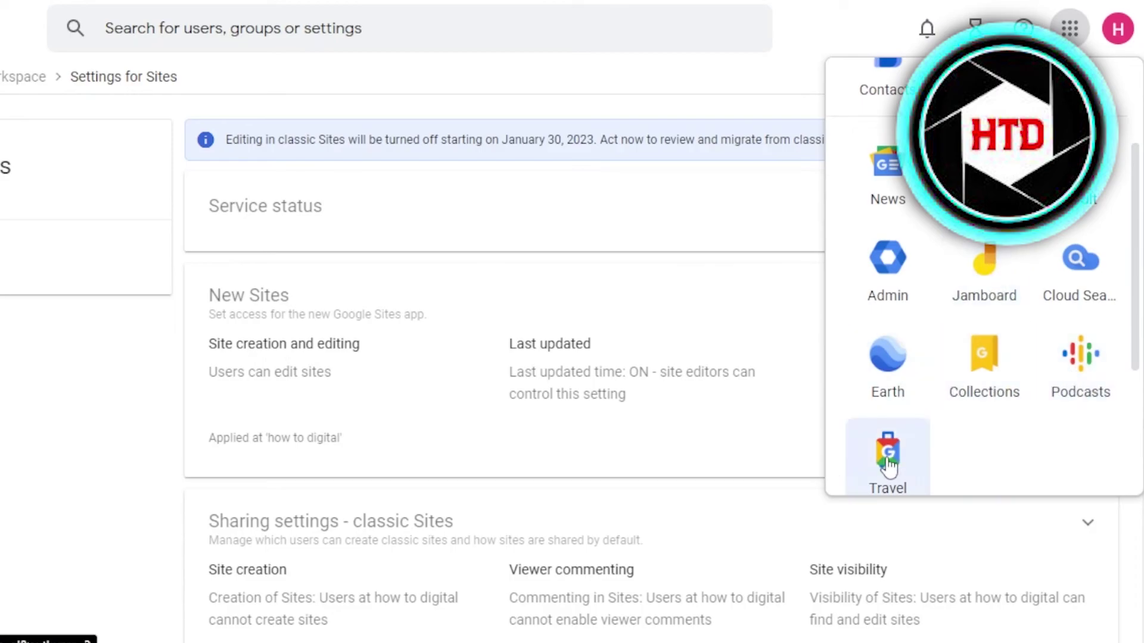
click(486, 71)
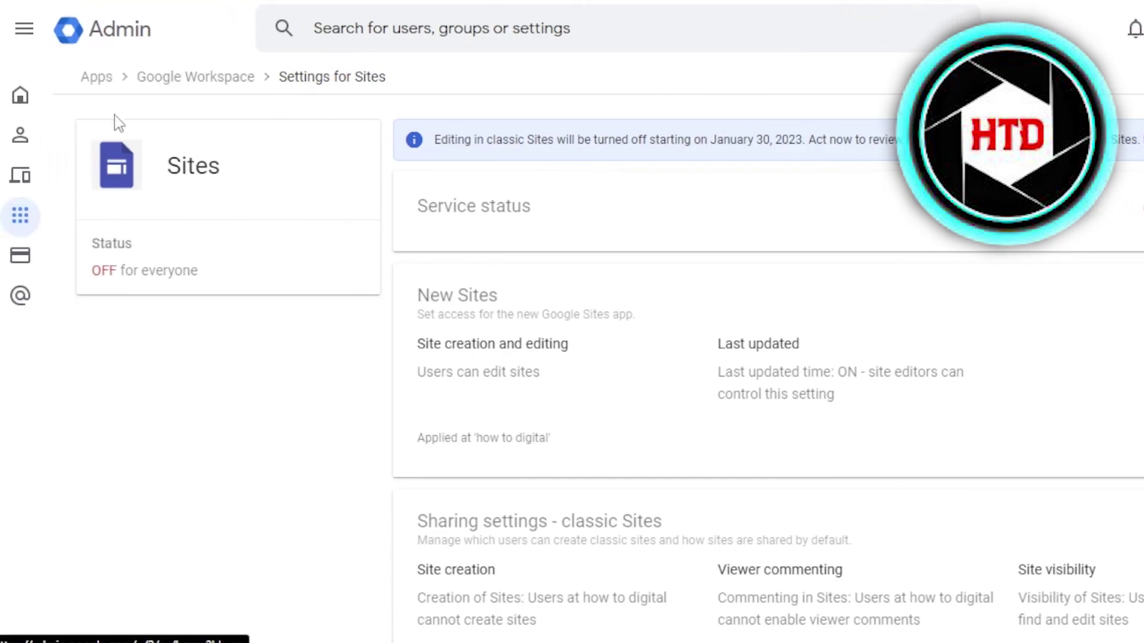
- Scroll through the main navigation menu and go to the Admin console Home page
click(20, 39)
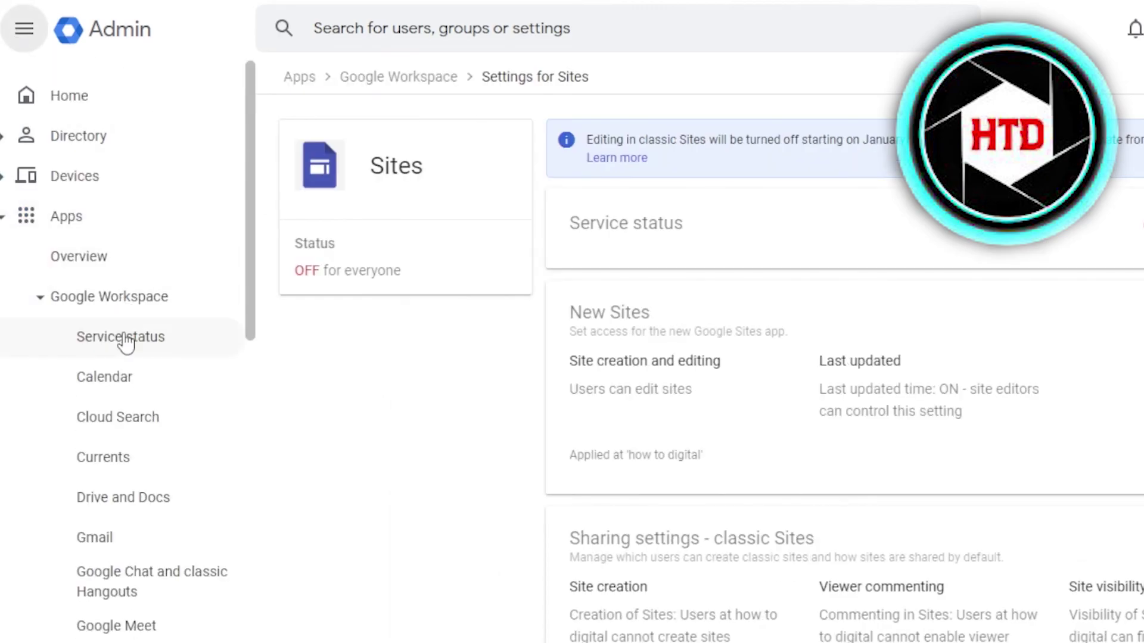
drag(252, 245, 258, 152)
drag(250, 280, 273, 404)
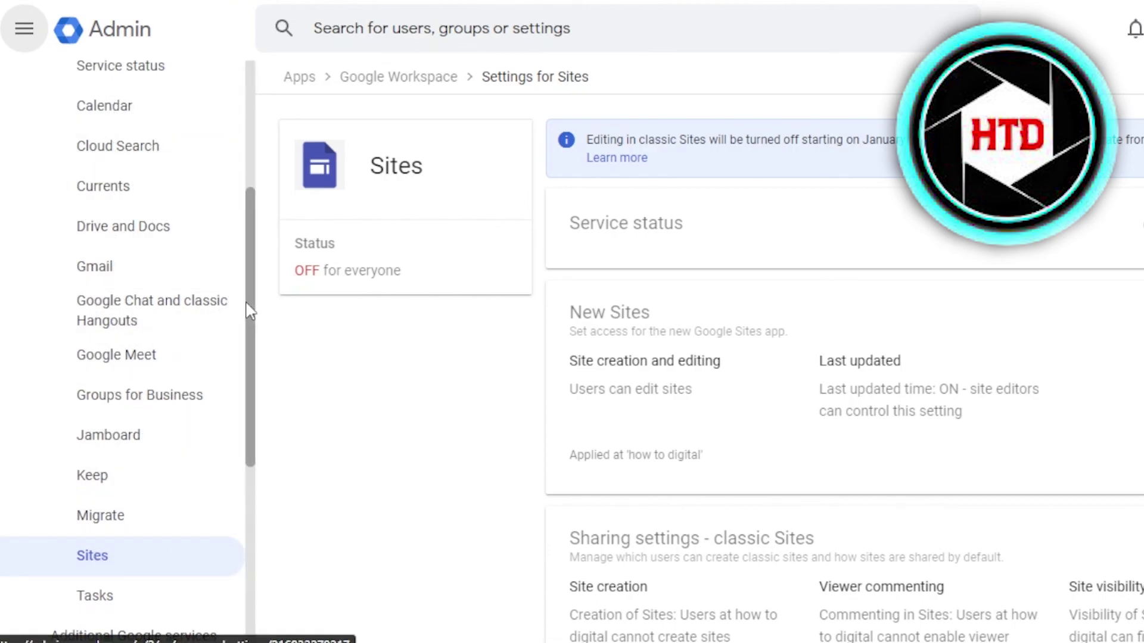
drag(246, 309, 239, 112)
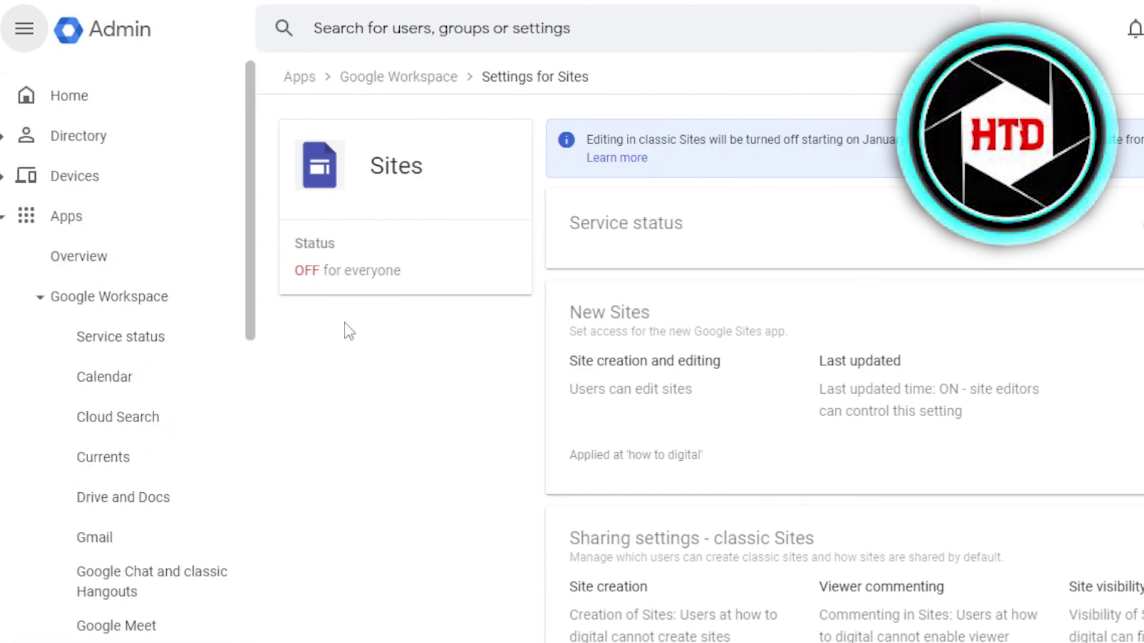
drag(250, 262, 205, 212)
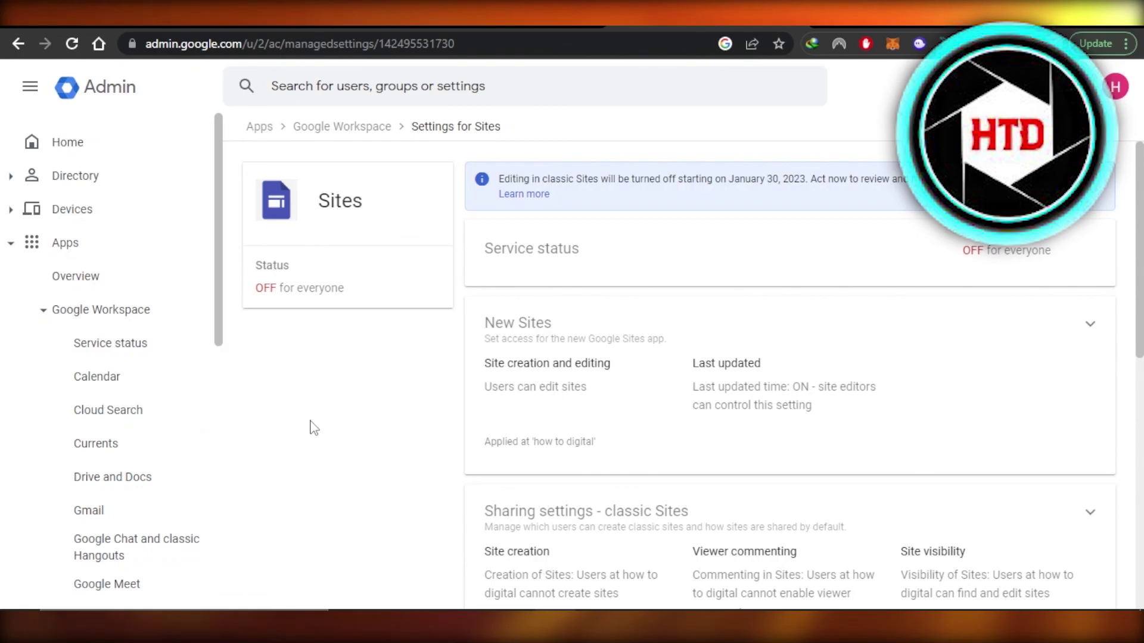
click(108, 146)
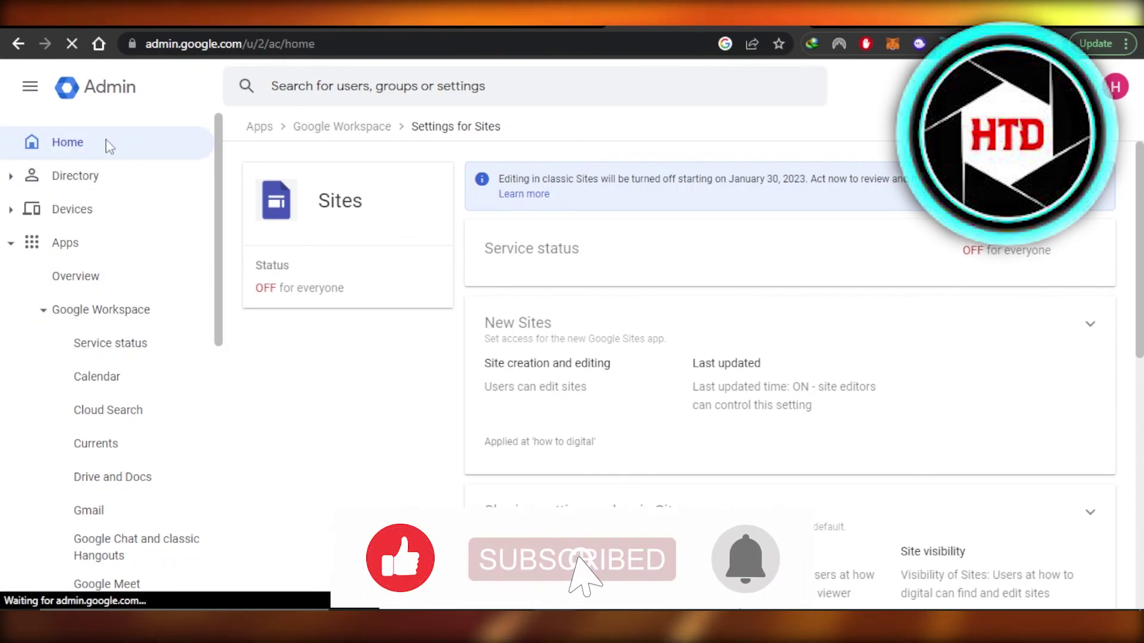